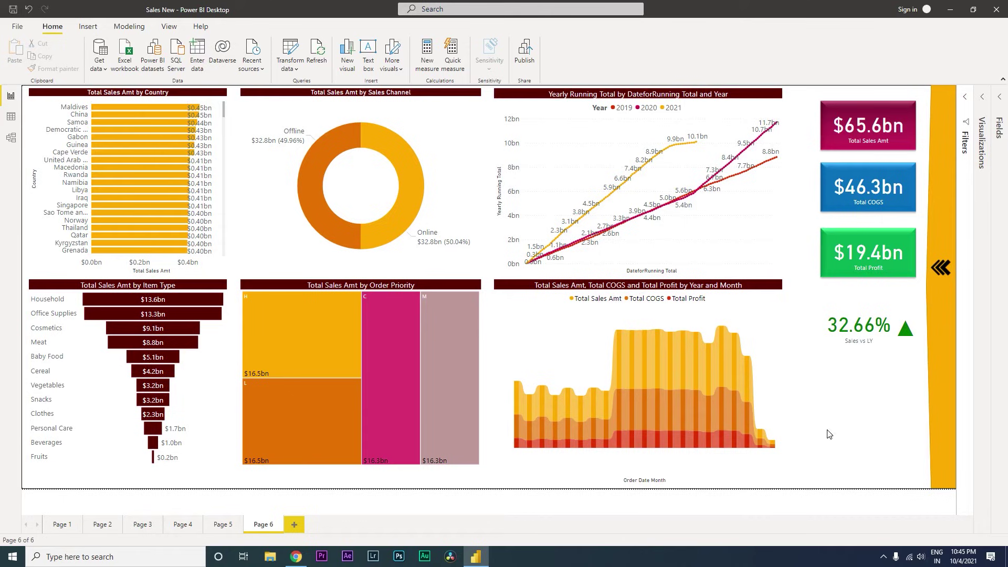
# Expand the Fields pane beside the sales dashboard, whose Sales vs LY card shows 32.66%.
pyautogui.click(864, 353)
pyautogui.click(871, 370)
pyautogui.click(1000, 107)
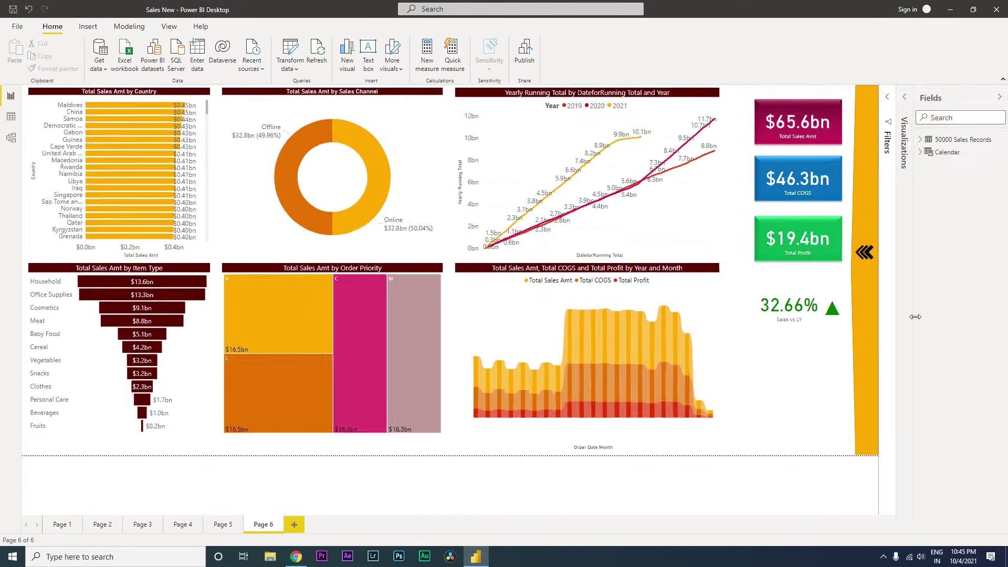
# Edit the Sales vs LY DAX years to 2021 and 2020, turning the card to -13.62%.
pyautogui.click(922, 140)
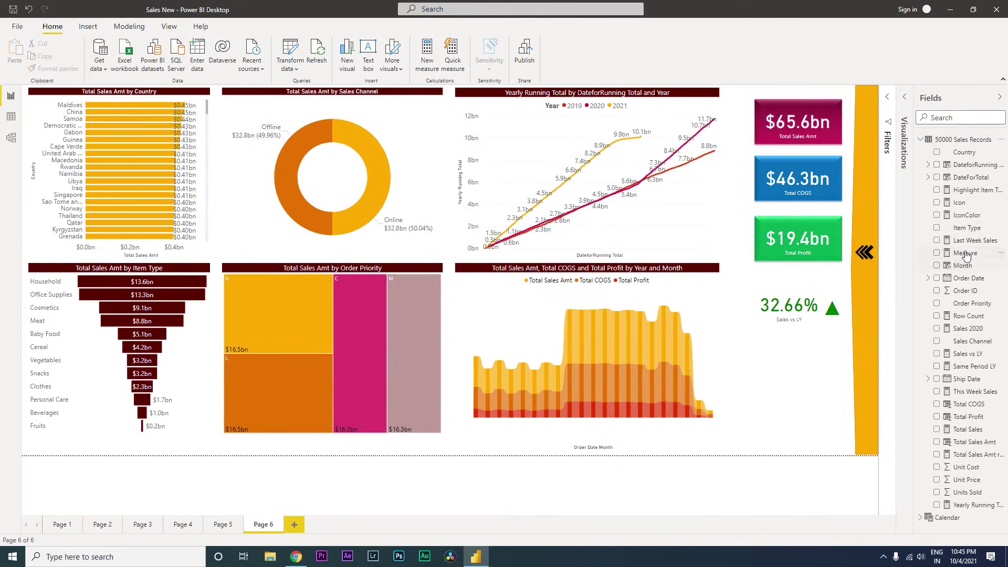
pyautogui.click(824, 312)
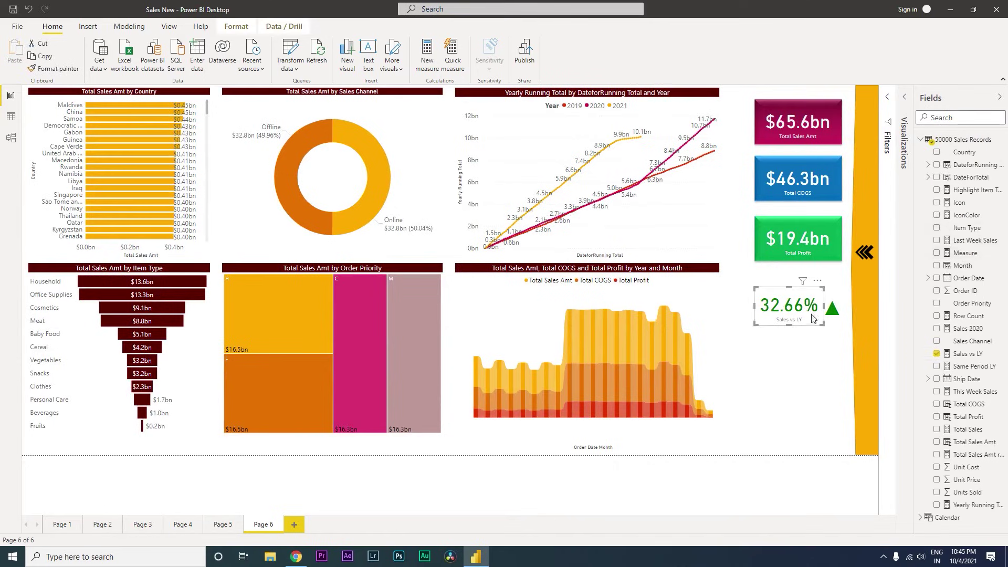
pyautogui.click(969, 354)
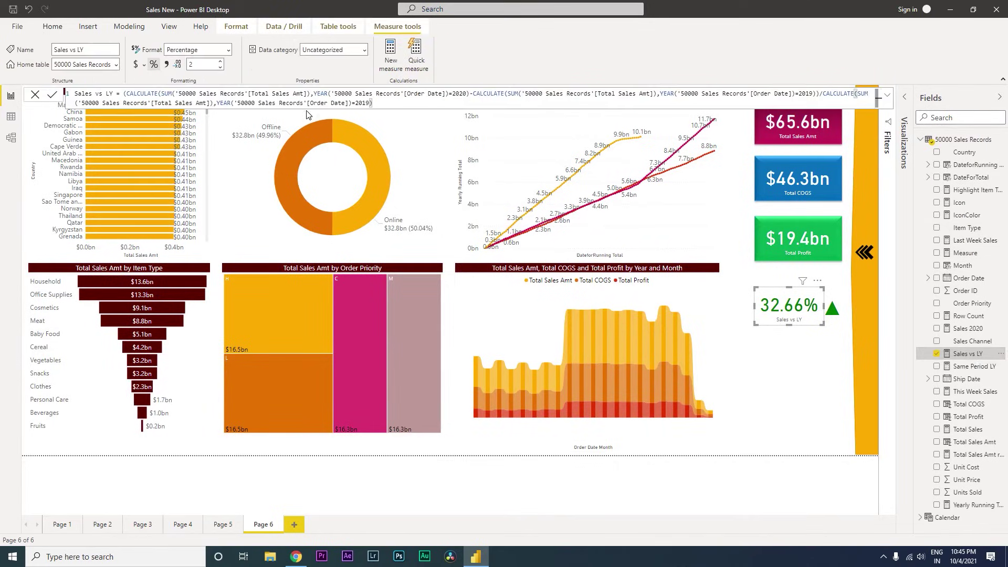
pyautogui.click(467, 95)
pyautogui.press('BackSpace')
pyautogui.write('1')
pyautogui.click(815, 94)
pyautogui.press('BackSpace')
pyautogui.press('BackSpace')
pyautogui.write('20')
pyautogui.press('BackSpace')
pyautogui.press('BackSpace')
pyautogui.write('20')
pyautogui.press('Return')
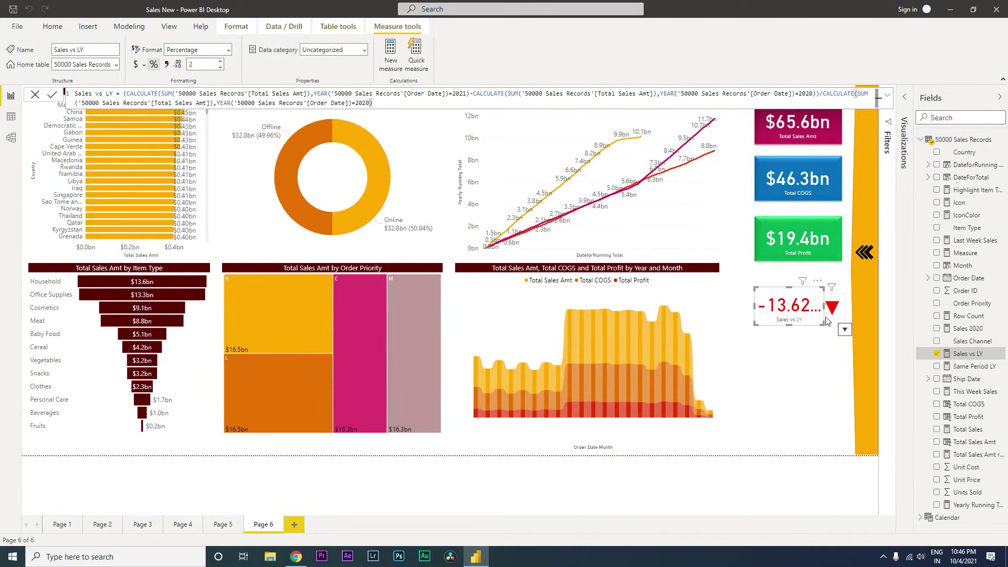
pyautogui.click(803, 359)
# Widen the Sales vs LY card so the full -13.62% value shows.
pyautogui.click(796, 319)
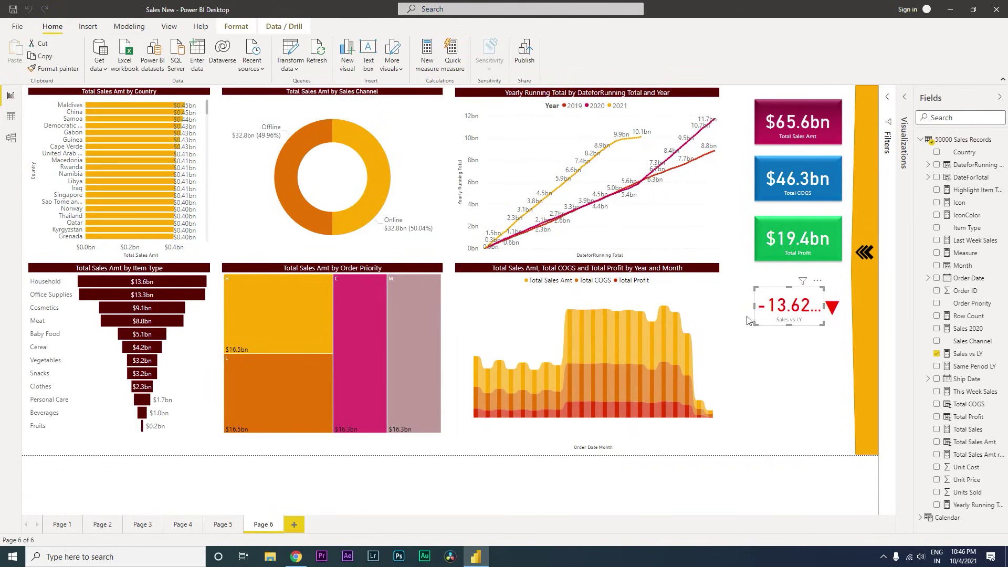
pyautogui.moveTo(755, 310); pyautogui.dragTo(750, 310)
pyautogui.click(783, 340)
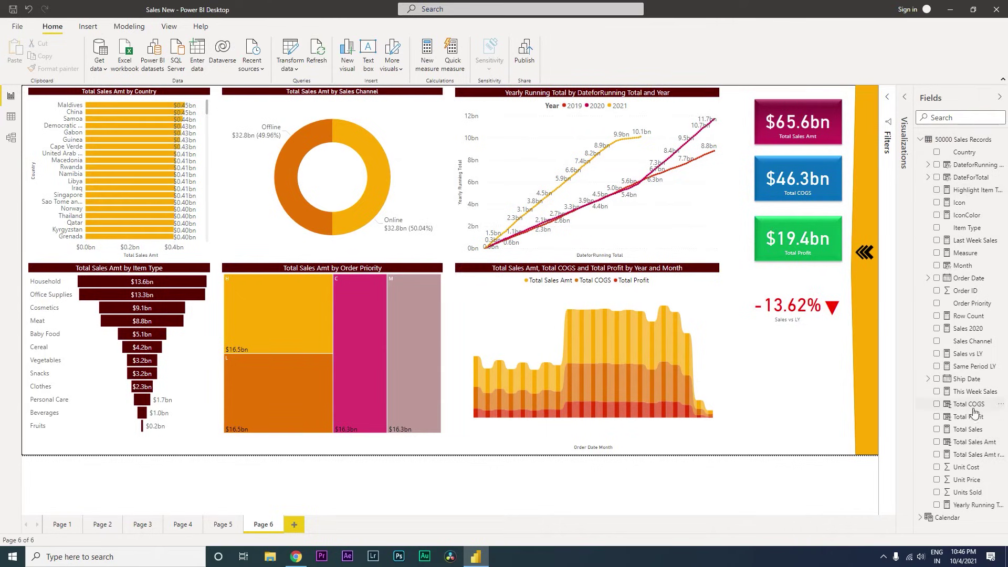
# Review the Sales vs LY formula and reselect the -13.62% and red triangle cards.
pyautogui.click(975, 356)
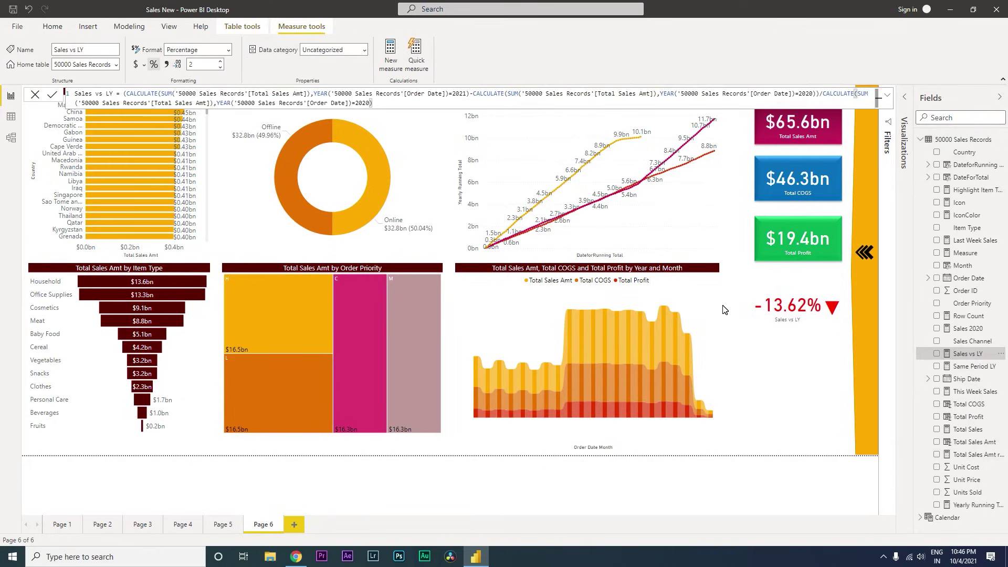
pyautogui.click(812, 331)
pyautogui.click(811, 314)
pyautogui.click(812, 378)
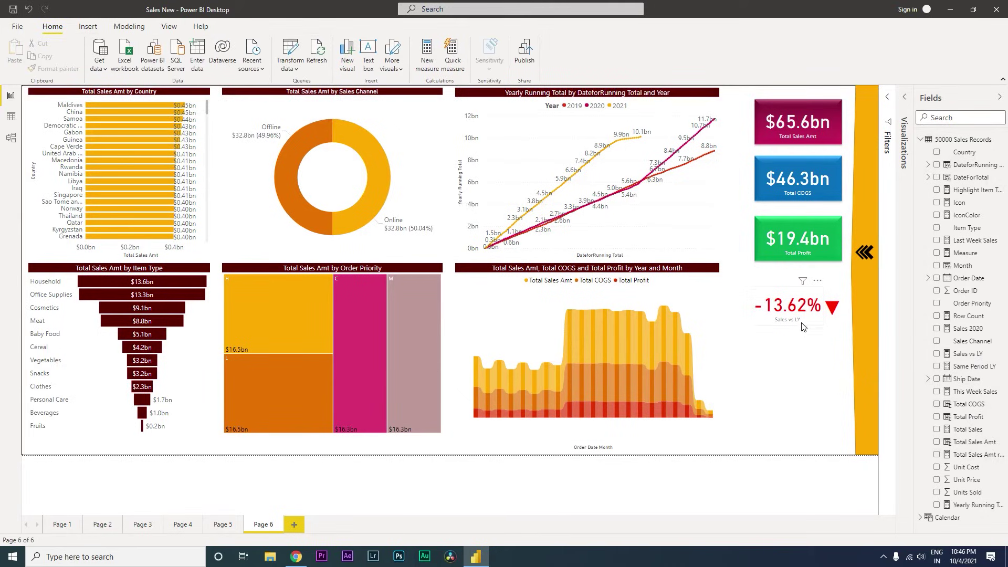
pyautogui.click(802, 324)
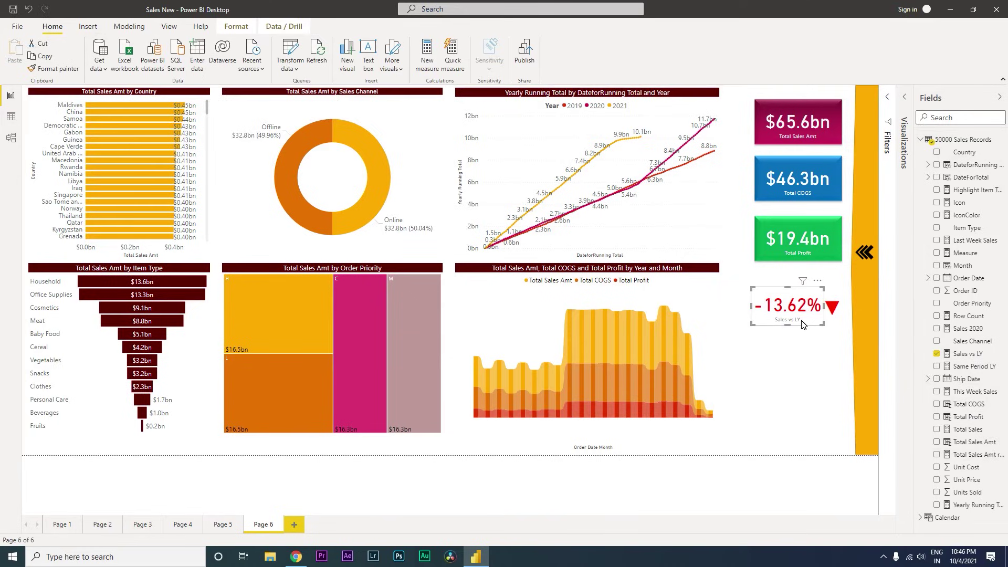
pyautogui.click(834, 315)
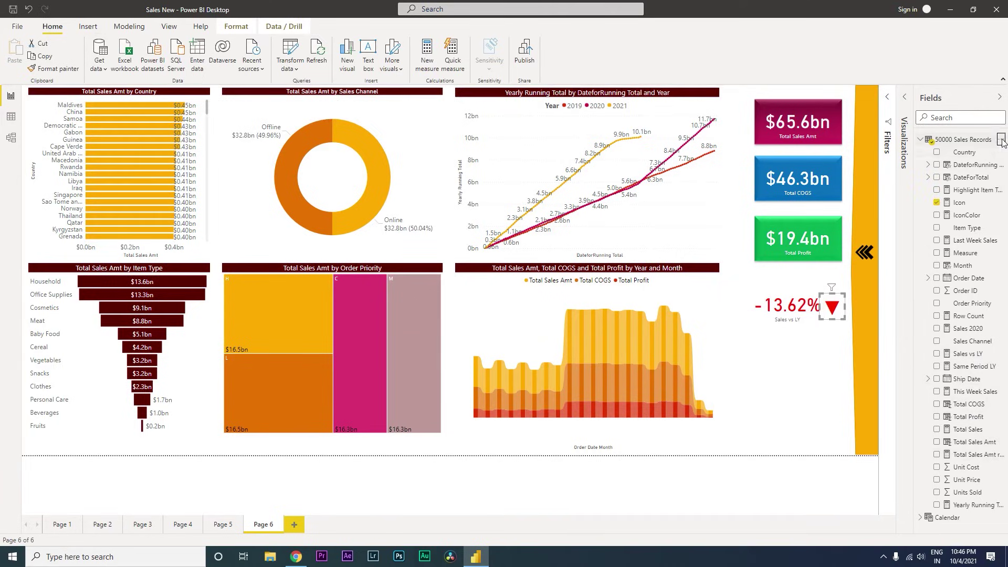
pyautogui.click(1001, 140)
# Start the Icon 2 measure with UNICHAR variables for the positive and negative icons.
pyautogui.click(931, 146)
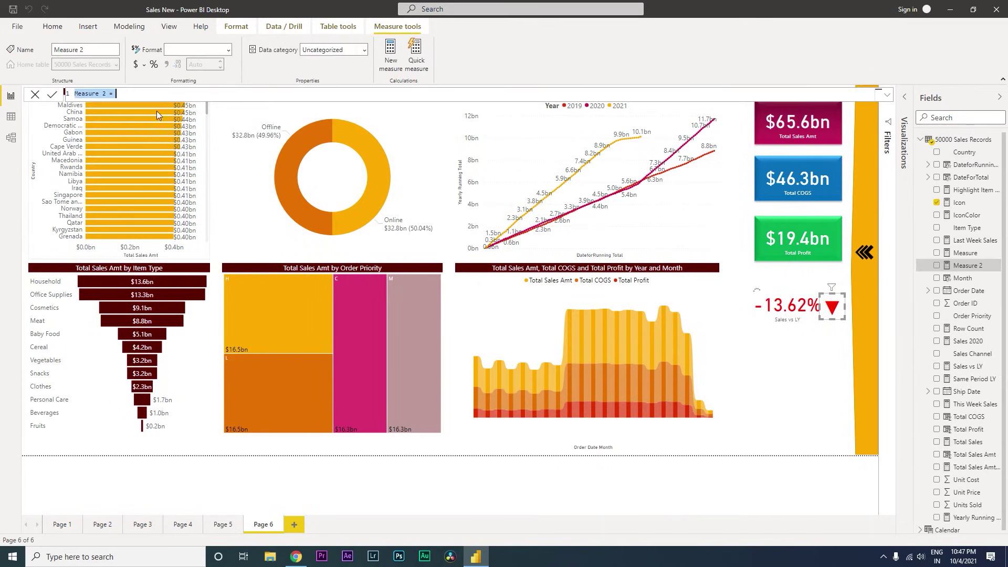
pyautogui.write('I')
pyautogui.write('con')
pyautogui.write(' 2 =')
pyautogui.hotkey('shift', 'Return')
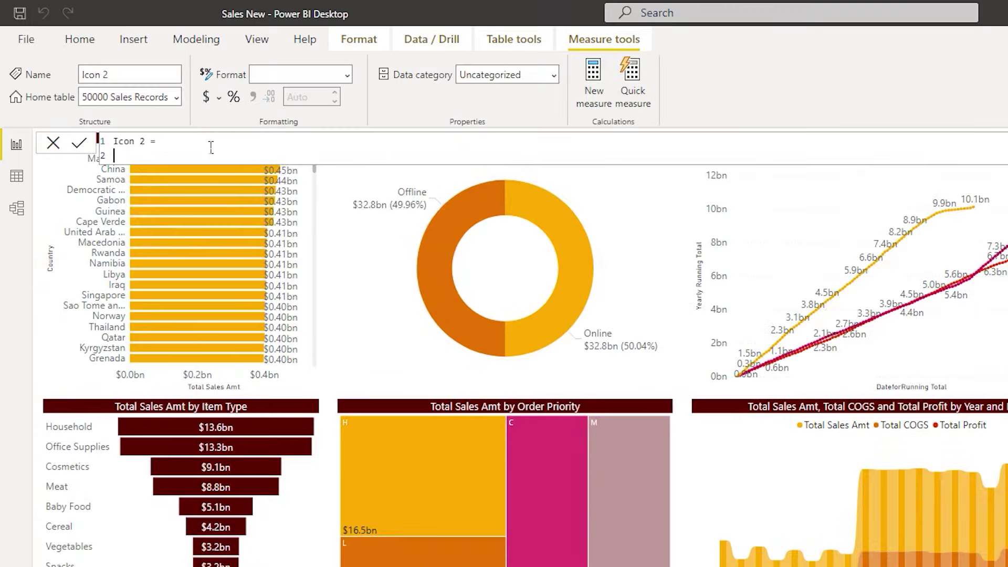
pyautogui.write('Va')
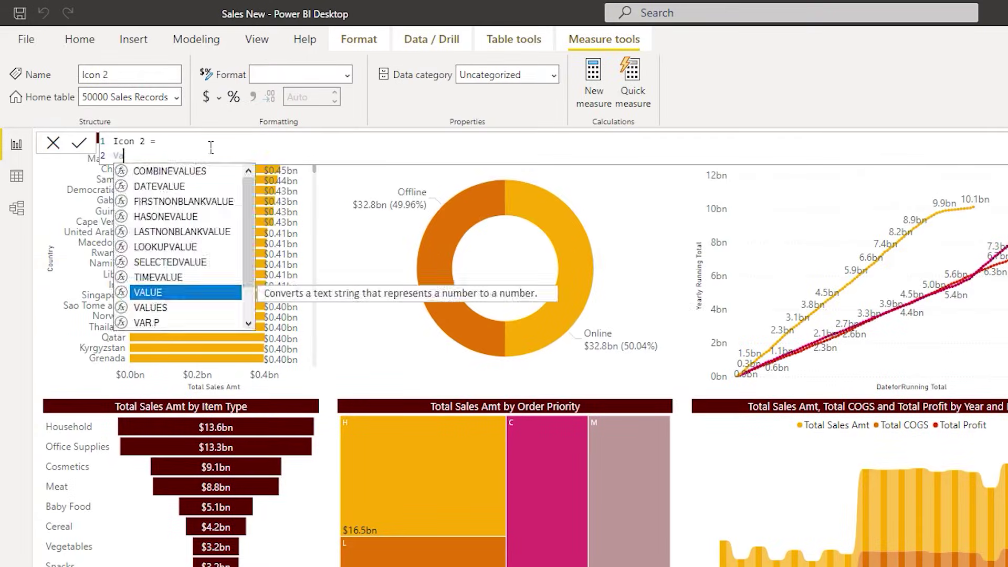
pyautogui.write('r Pos')
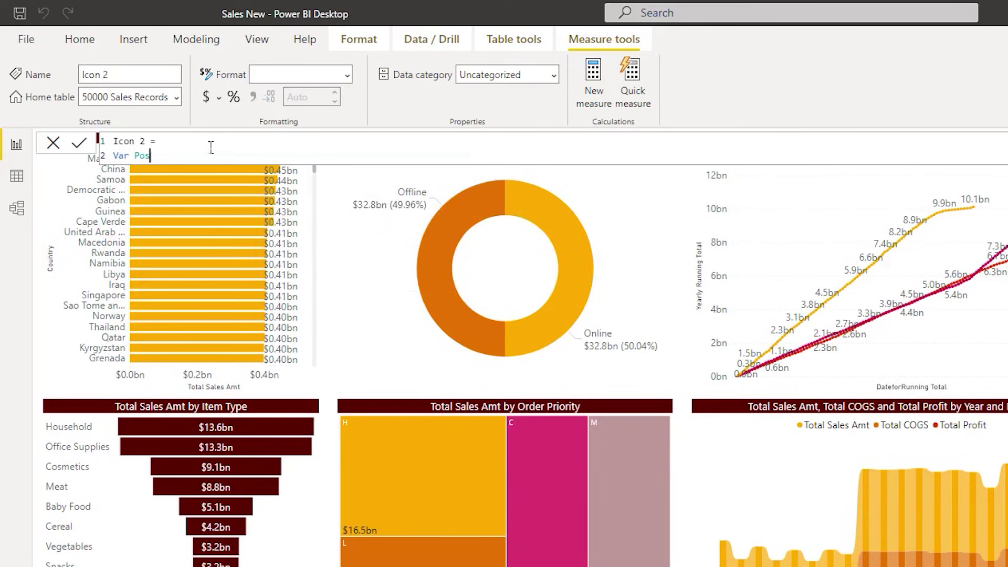
pyautogui.write('tive')
pyautogui.write('Icon = ')
pyautogui.write('Un')
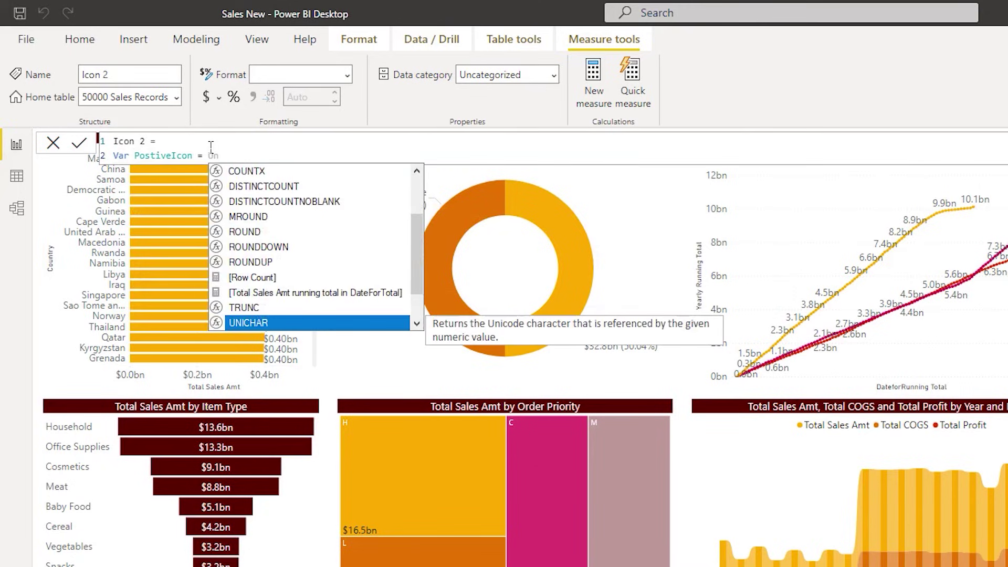
pyautogui.press('Tab')
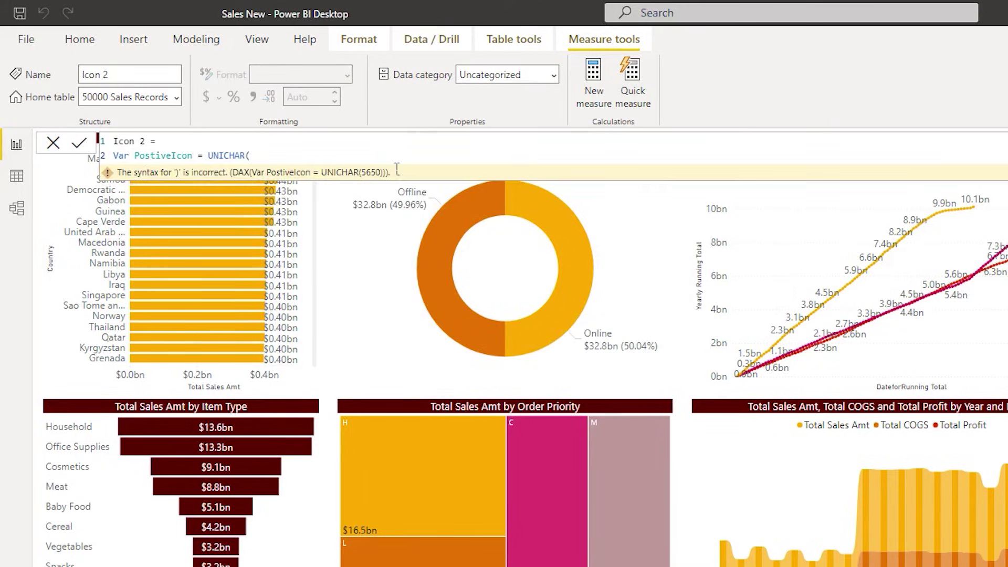
pyautogui.write('9650')
pyautogui.write(')')
pyautogui.hotkey('shift', 'Return')
pyautogui.write('V')
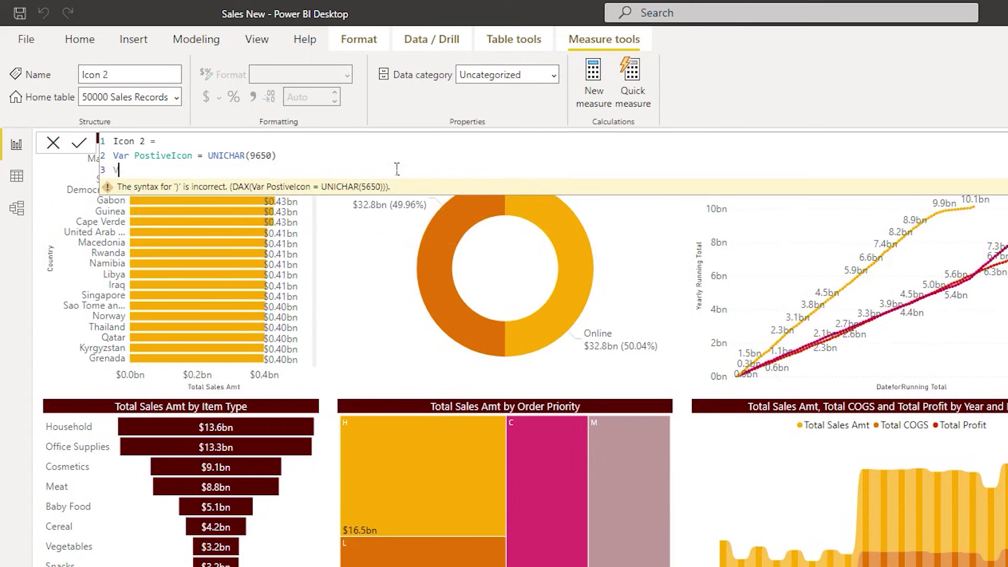
pyautogui.write('ar ')
pyautogui.write('Negat')
pyautogui.write('iveI')
pyautogui.write('con = ')
pyautogui.write('Uni')
pyautogui.press('Tab')
pyautogui.write('(')
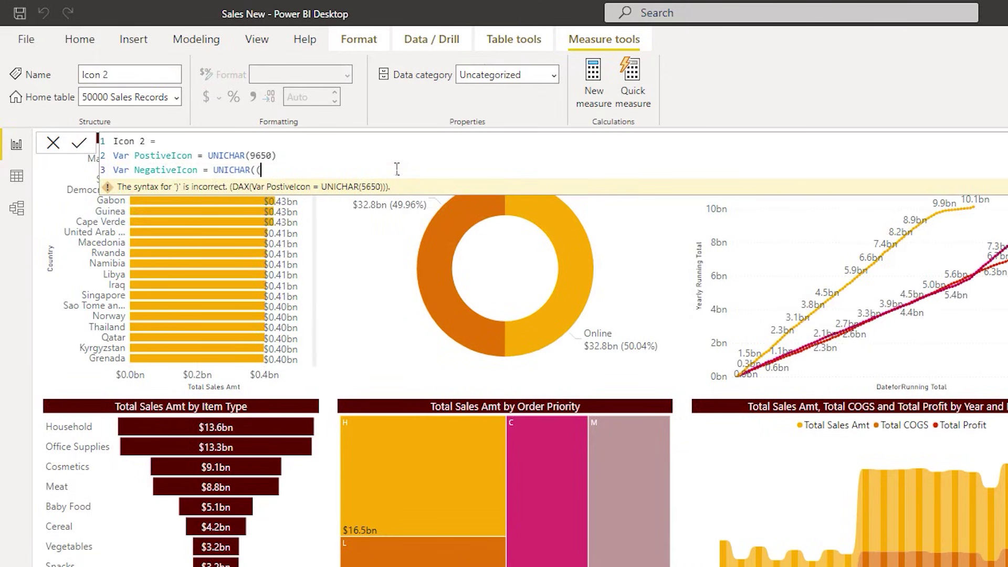
pyautogui.write('9660')
pyautogui.write(')')
pyautogui.hotkey('shift', 'Return')
pyautogui.write('Var R')
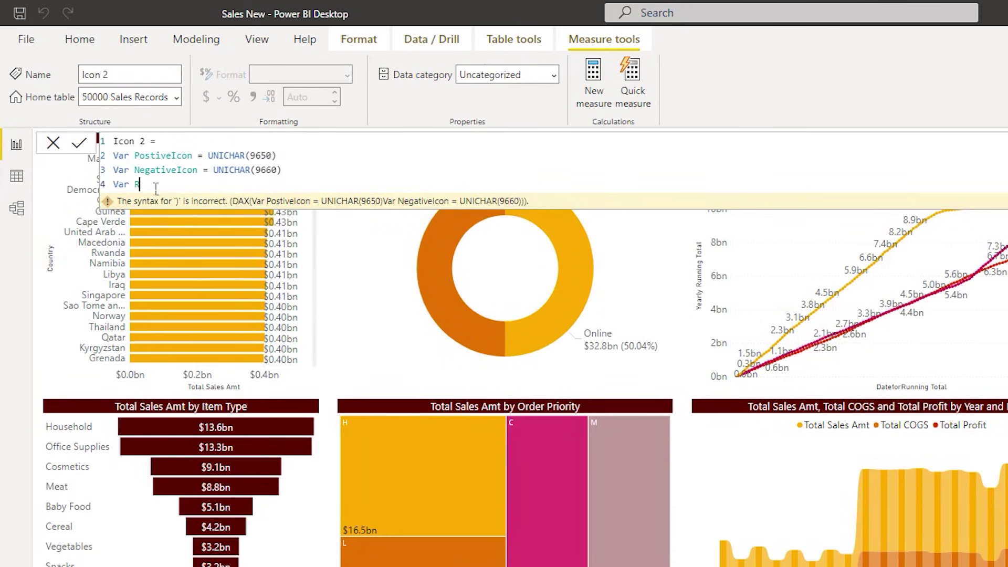
pyautogui.write('esult ')
pyautogui.write('= ')
pyautogui.write('IF(')
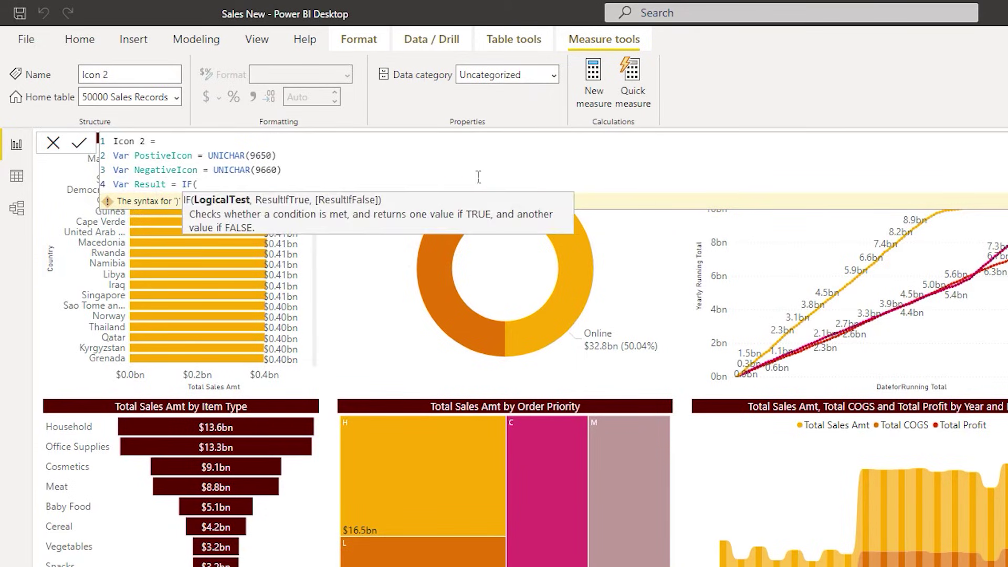
pyautogui.write('sale')
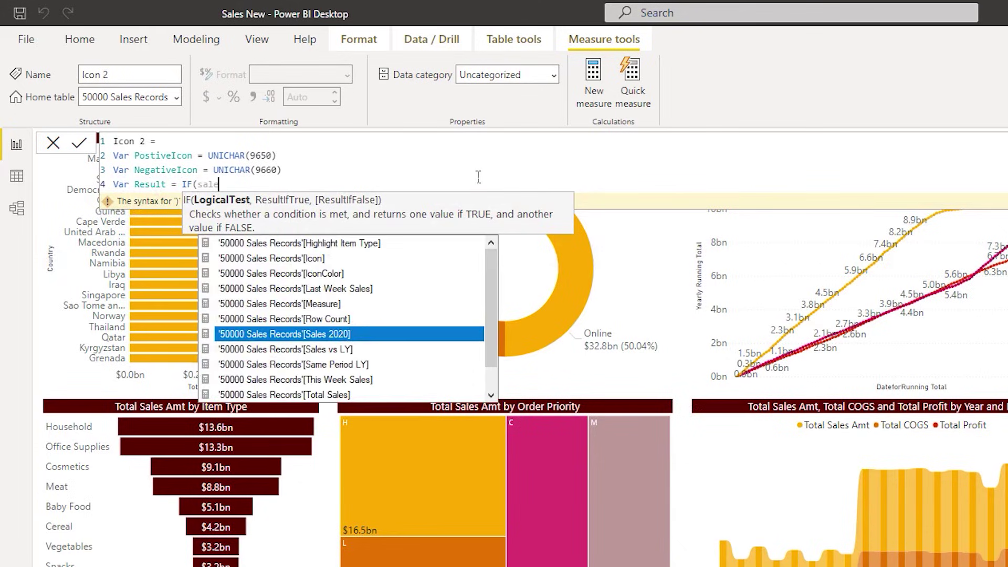
# Add a Result variable picking PostiveIcon or NegativeIcon by Sales vs LY, and return Result.
pyautogui.press('Down')
pyautogui.press('Tab')
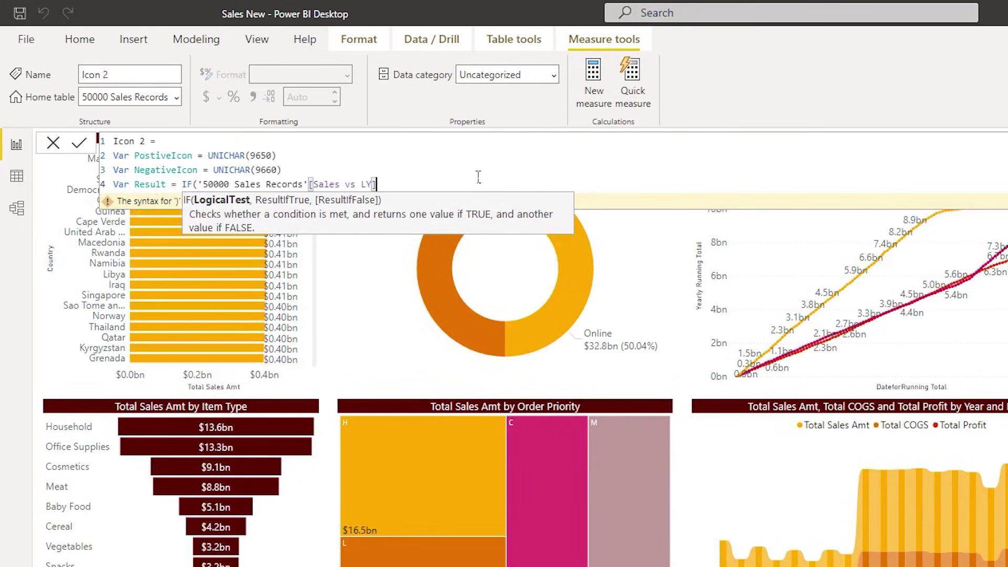
pyautogui.write('>')
pyautogui.write('0,')
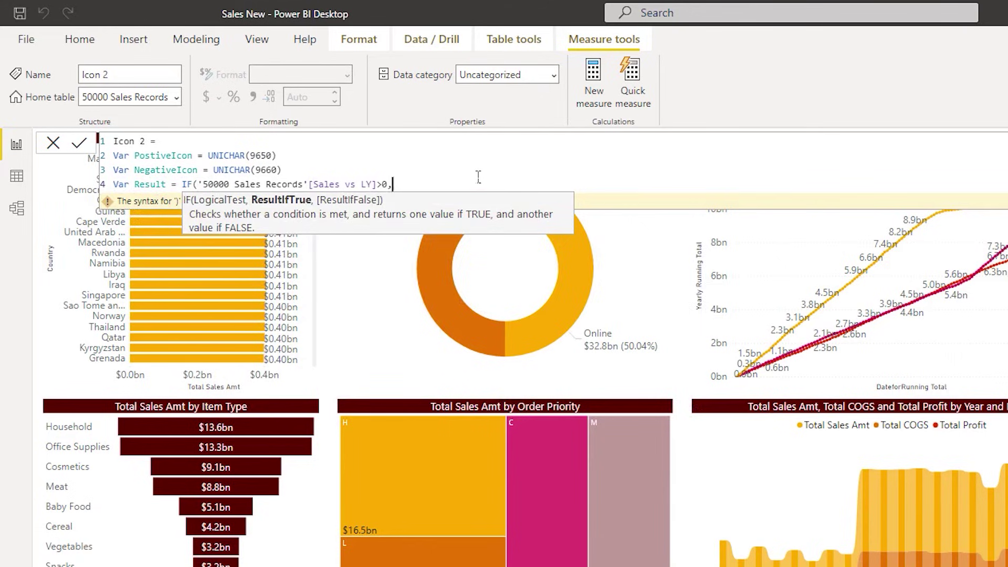
pyautogui.write('Posi')
pyautogui.press('BackSpace')
pyautogui.press('BackSpace')
pyautogui.press('BackSpace')
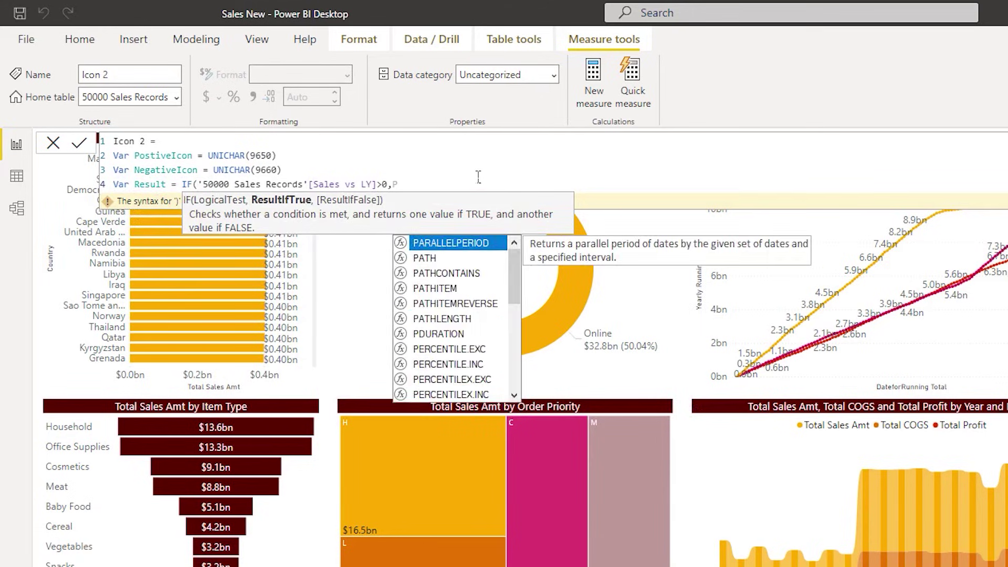
pyautogui.press('BackSpace')
pyautogui.hotkey('shift', 'Return')
pyautogui.write('Po')
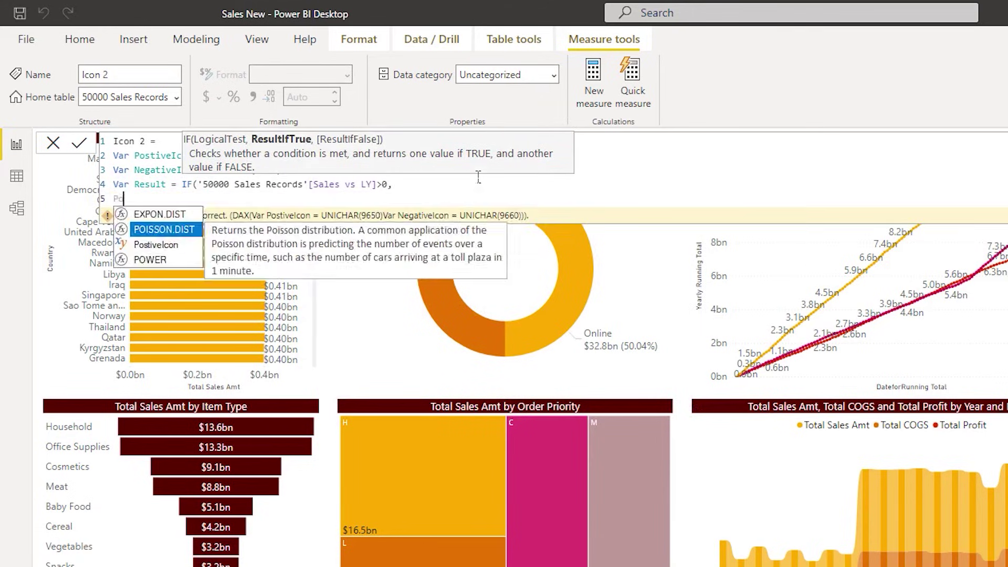
pyautogui.write('s')
pyautogui.press('Tab')
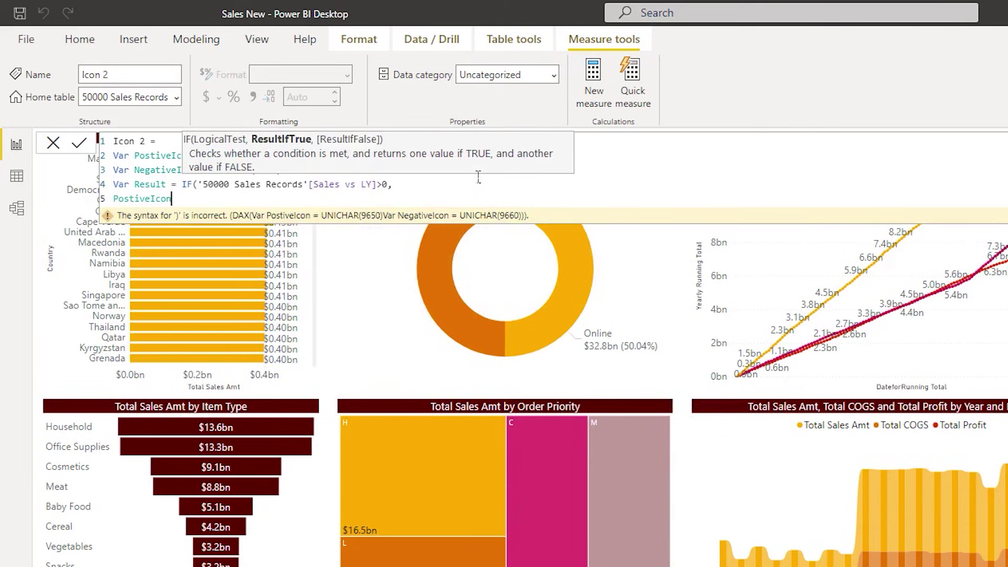
pyautogui.write(',')
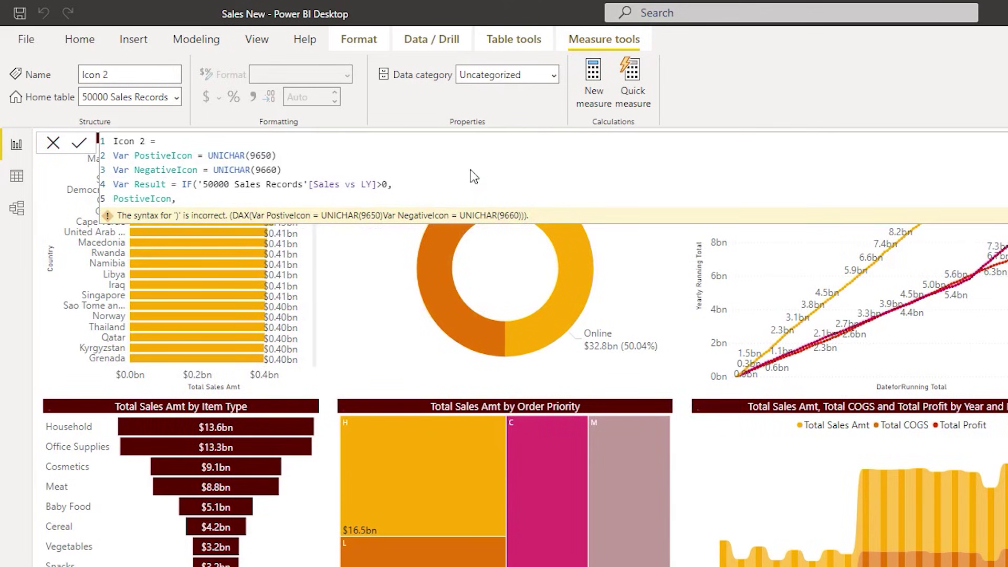
pyautogui.hotkey('shift', 'Return')
pyautogui.write('Nega')
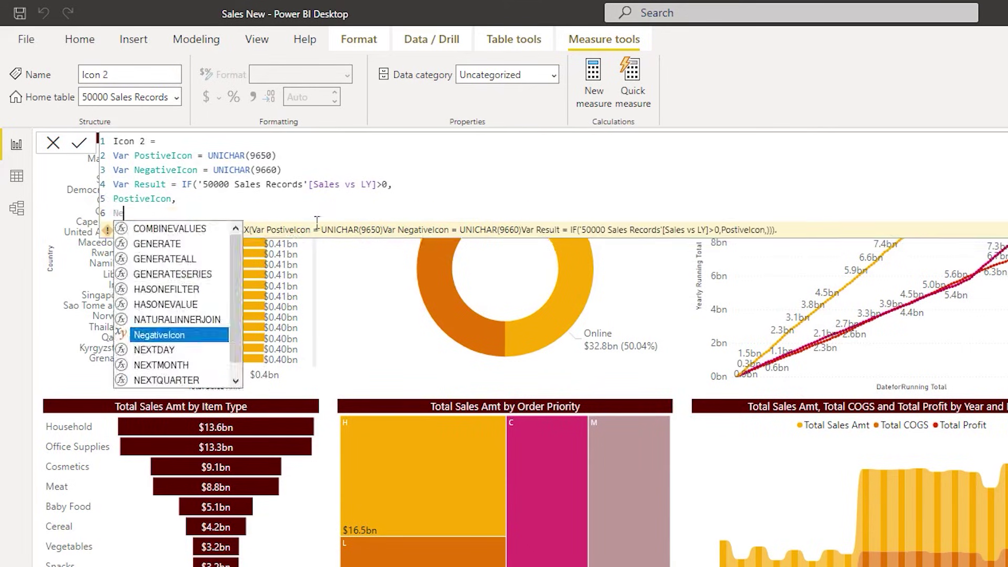
pyautogui.press('Tab')
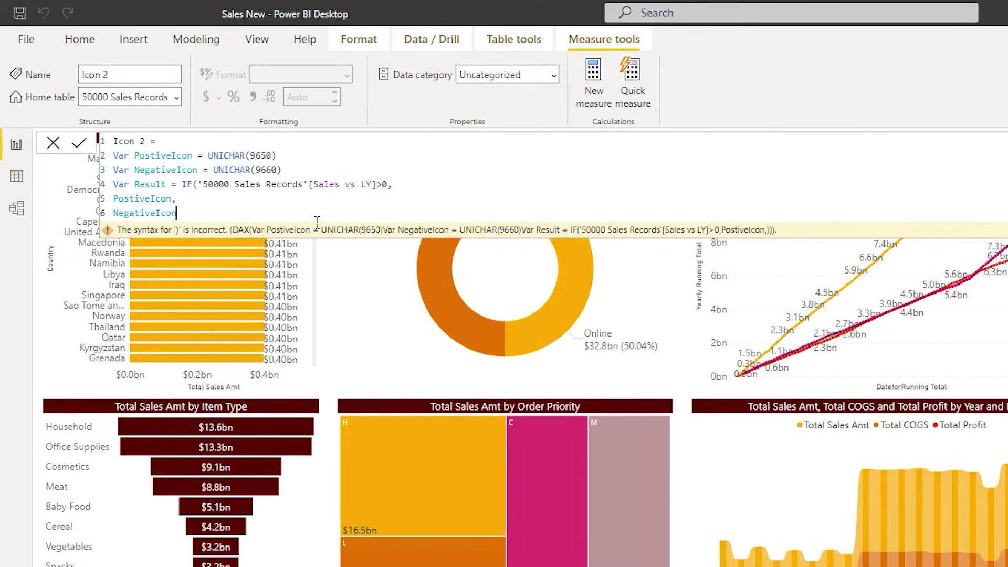
pyautogui.write(')')
pyautogui.hotkey('shift', 'Return')
pyautogui.write('Retur')
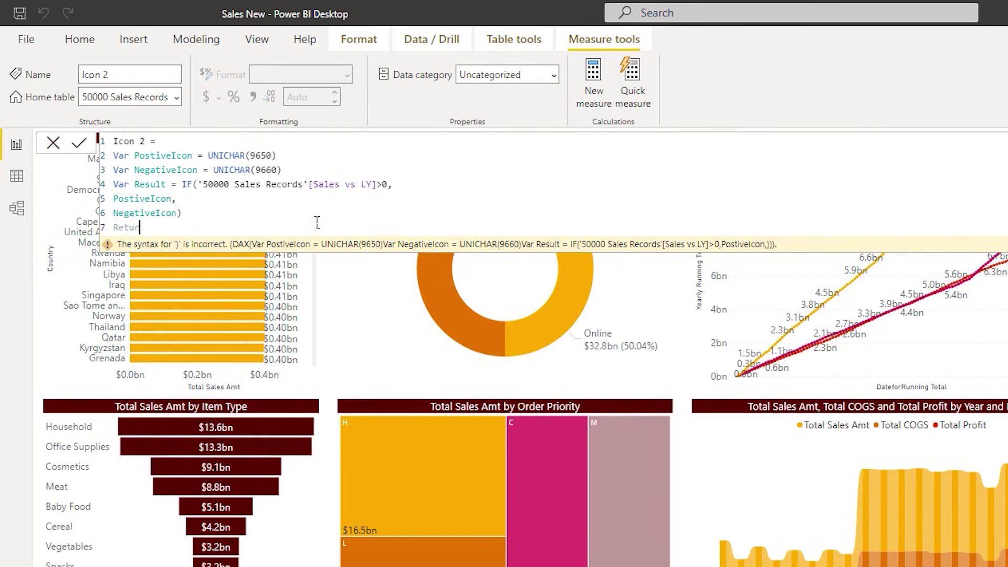
pyautogui.write('n Res')
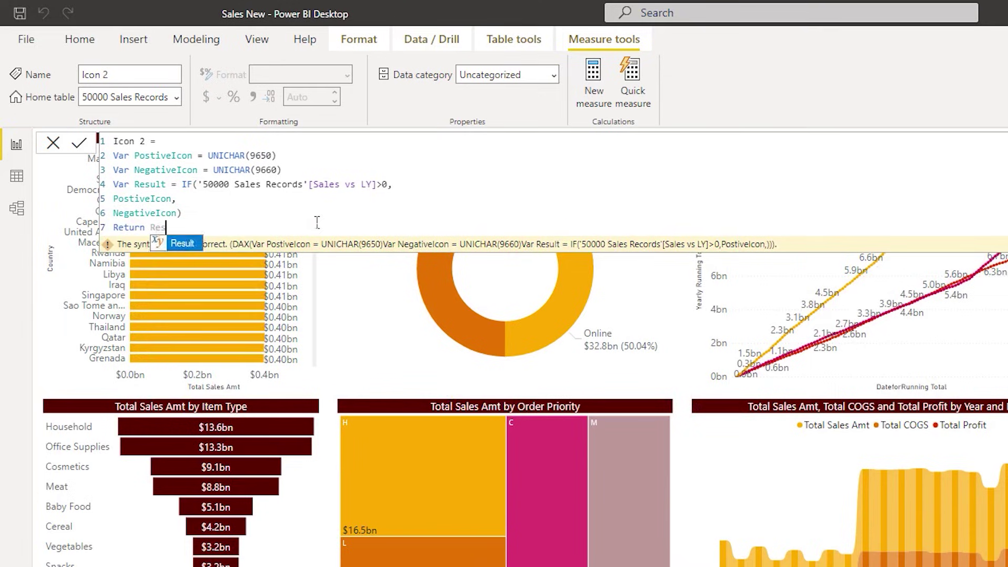
pyautogui.write('ult')
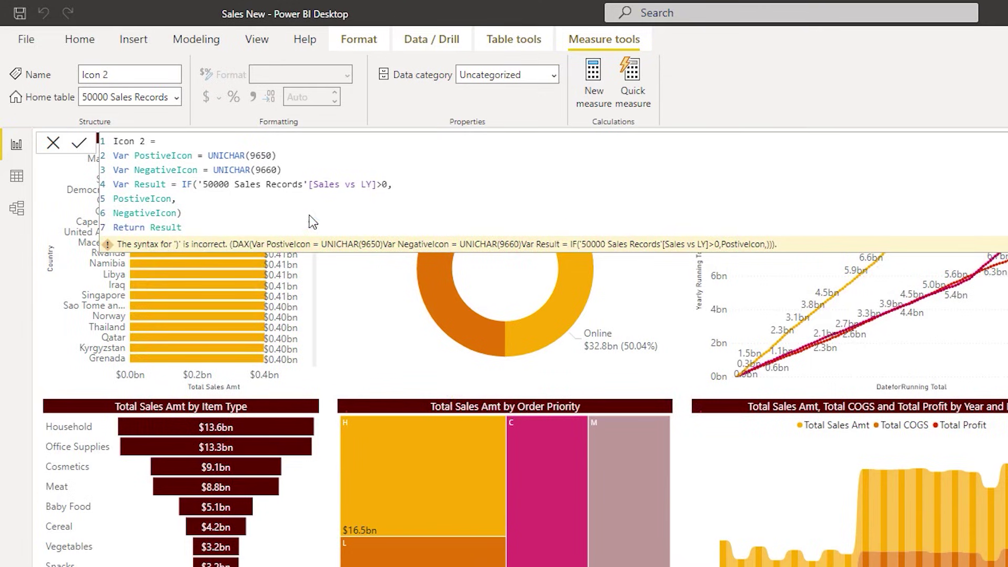
pyautogui.press('Return')
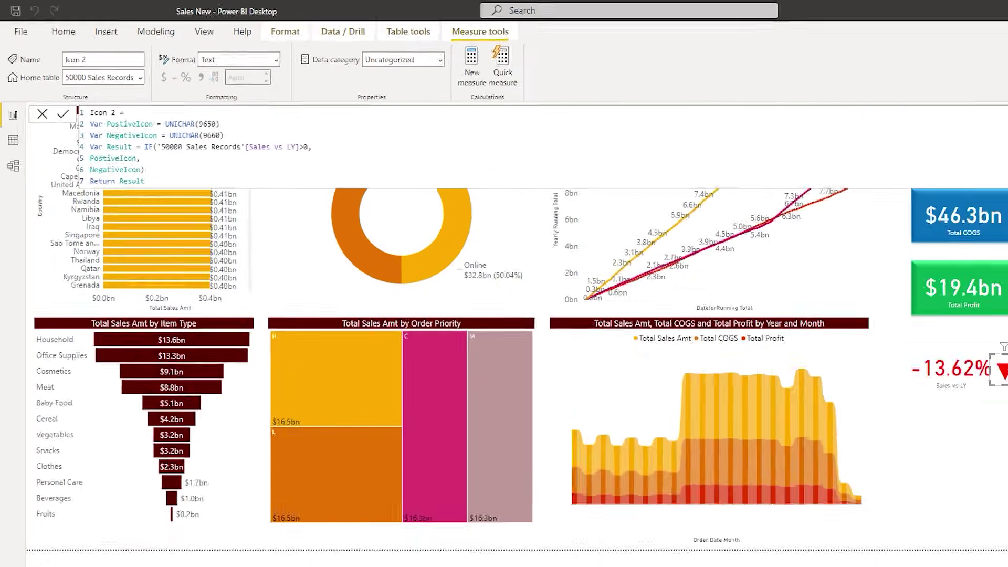
# Add Icon 2 as a small multi-row card, without category label or background, beside -13.62%.
pyautogui.press('Escape')
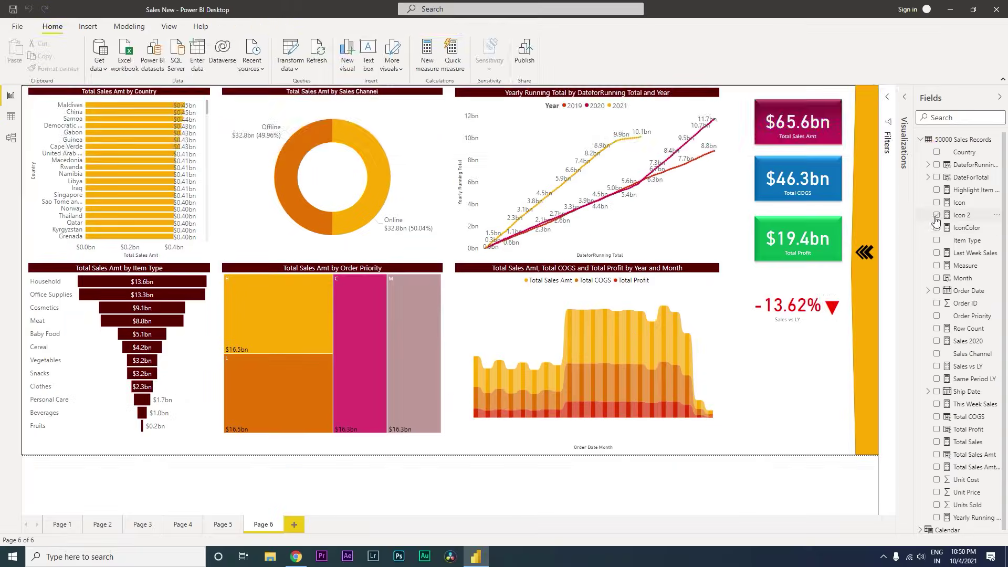
pyautogui.click(936, 215)
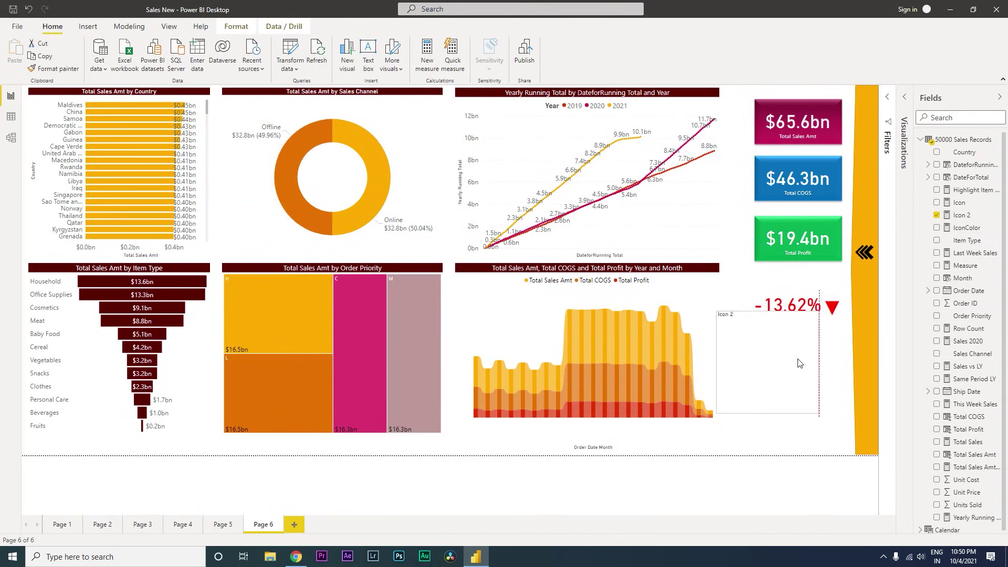
pyautogui.click(903, 98)
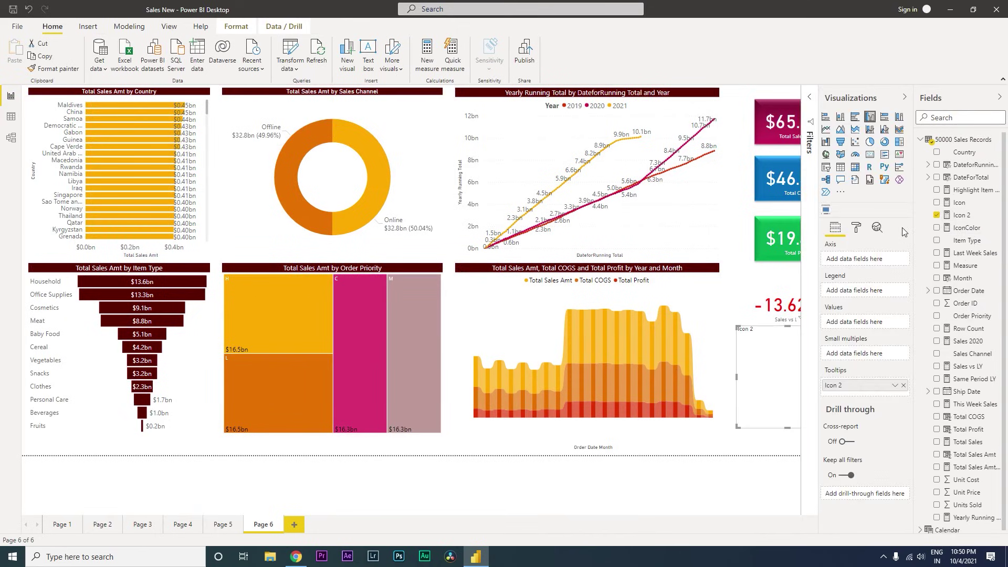
pyautogui.click(870, 155)
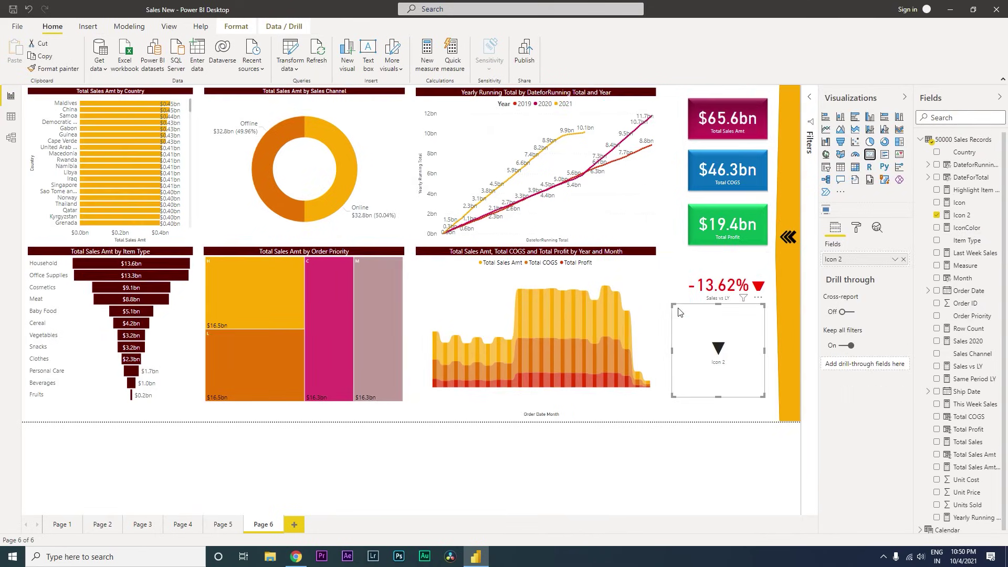
pyautogui.click(857, 228)
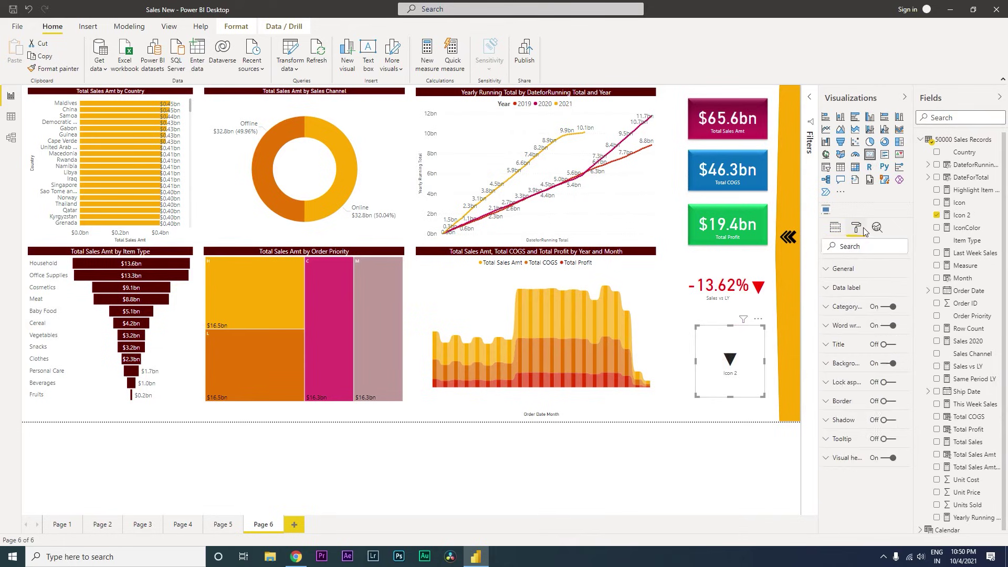
pyautogui.click(888, 306)
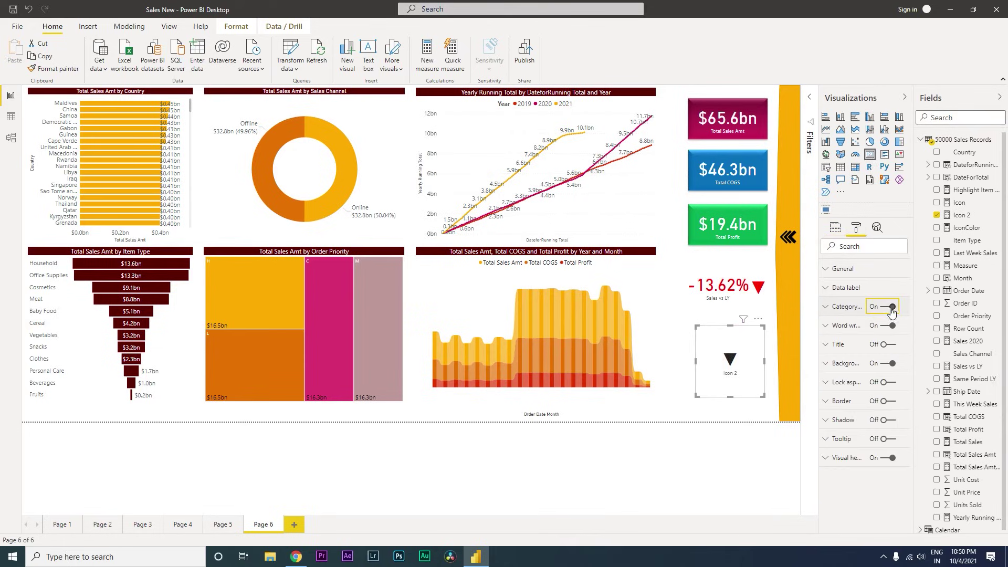
pyautogui.click(890, 363)
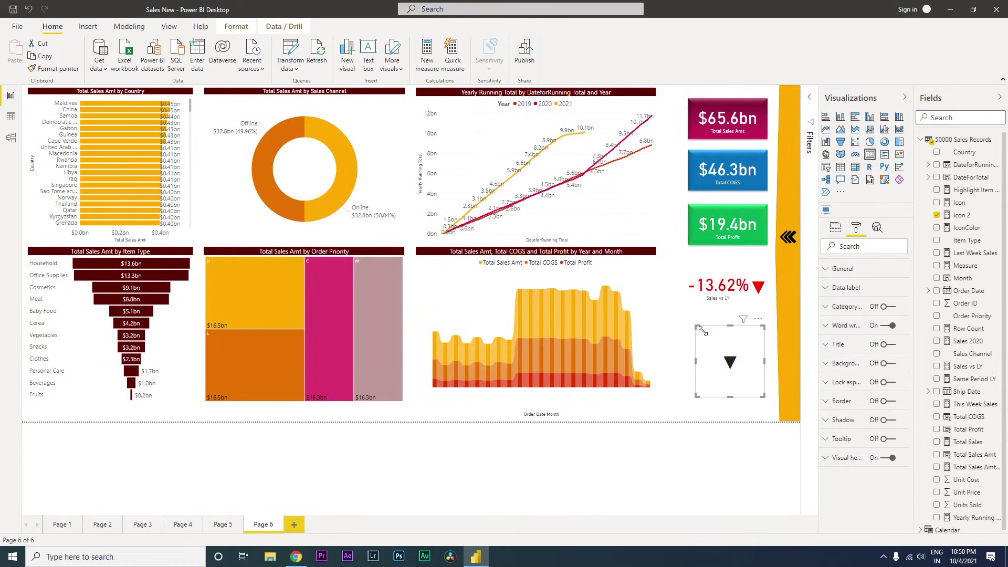
pyautogui.moveTo(696, 326); pyautogui.dragTo(756, 351)
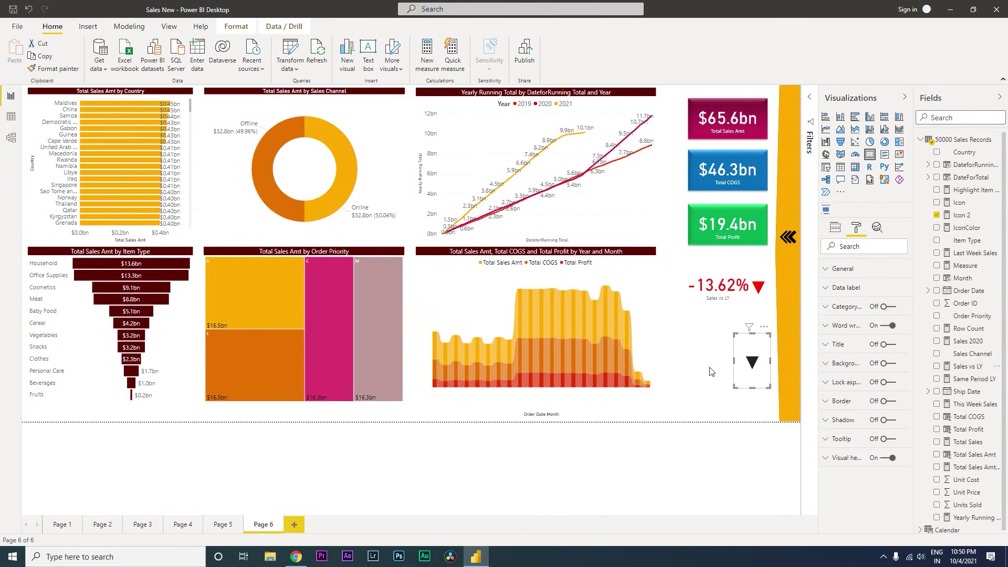
pyautogui.press('Escape')
# Add a -13.62% Sales vs LY card beside the arrow, then start a new measure in 50000 Sales Records.
pyautogui.click(937, 366)
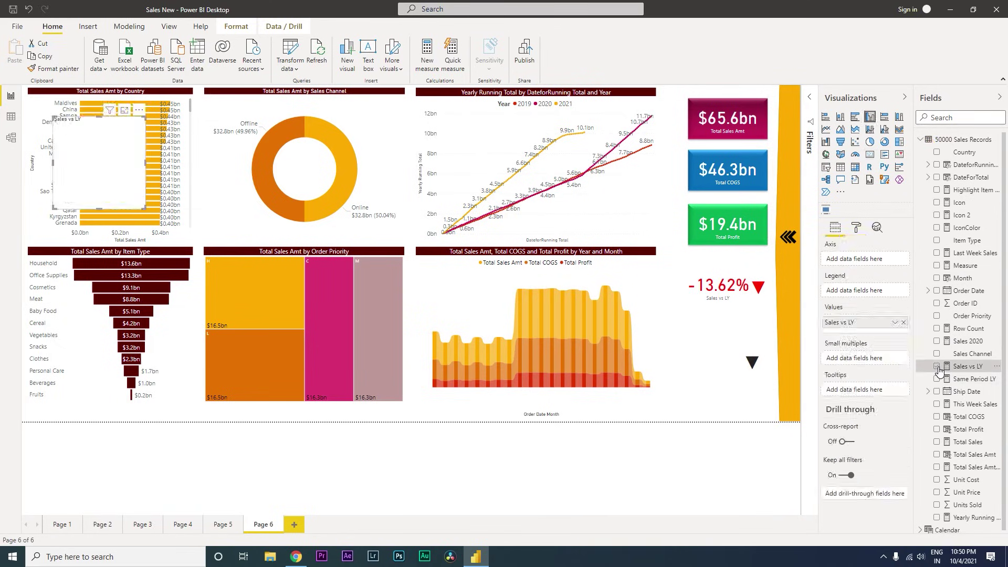
pyautogui.moveTo(99, 193); pyautogui.dragTo(723, 353)
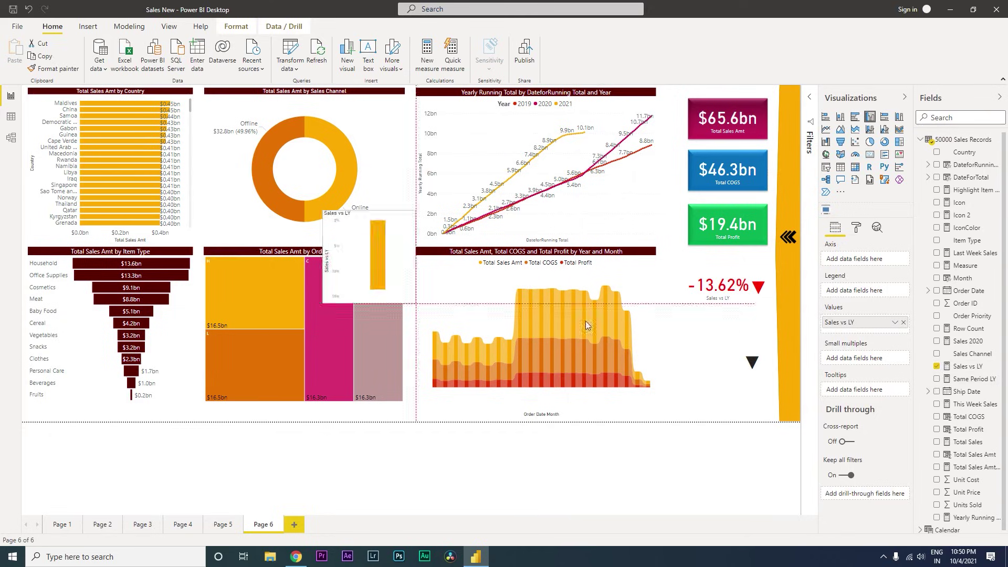
pyautogui.click(870, 154)
pyautogui.moveTo(720, 345); pyautogui.dragTo(723, 348)
pyautogui.click(763, 367)
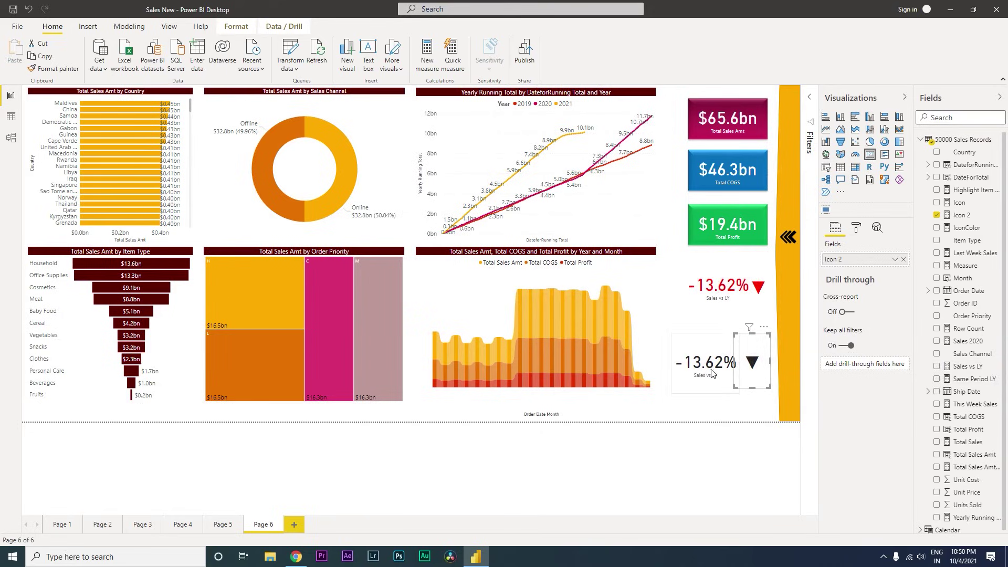
pyautogui.moveTo(714, 363)
pyautogui.click(999, 146)
pyautogui.click(998, 146)
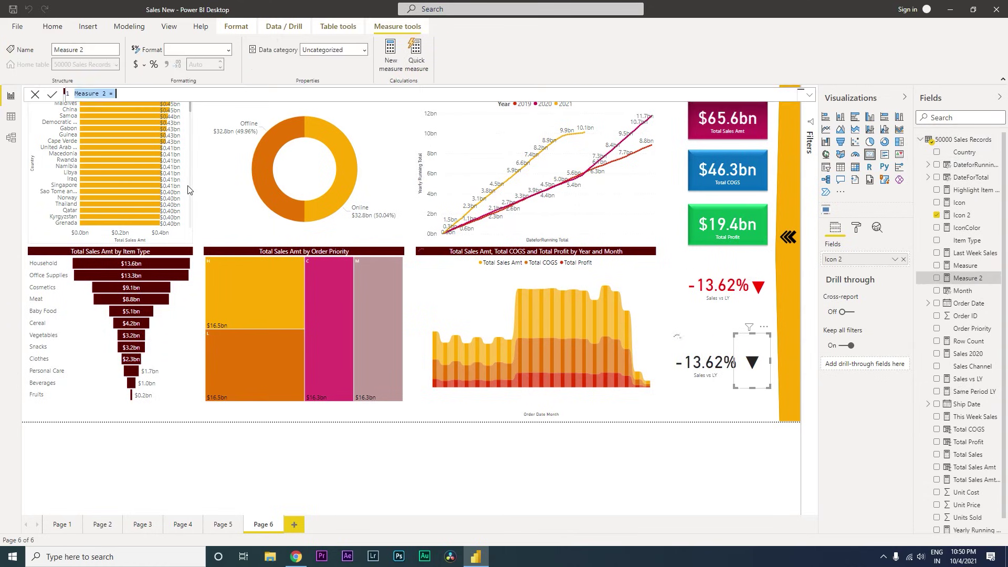
pyautogui.write('Icon Color ')
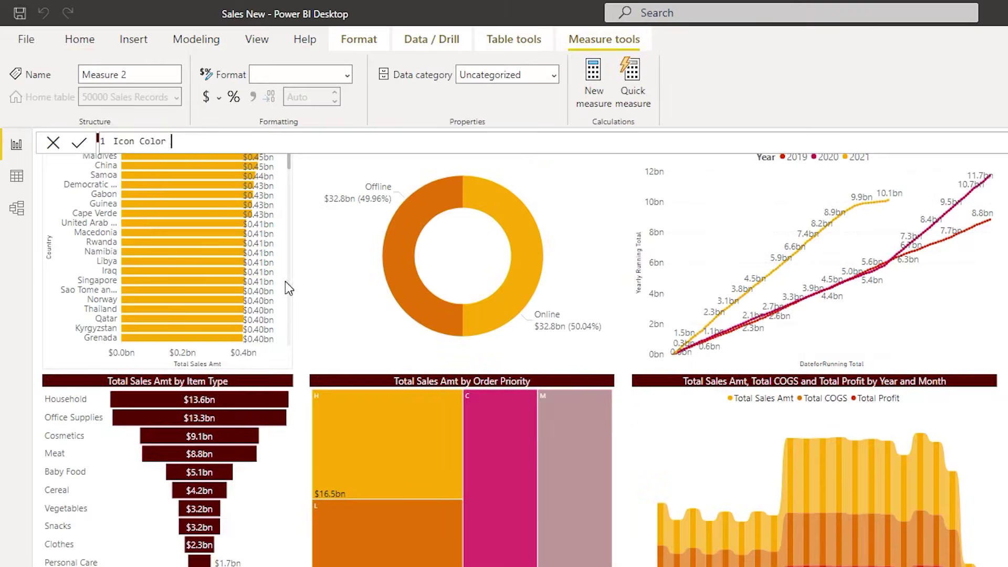
pyautogui.write('2 =')
pyautogui.write(' IF(')
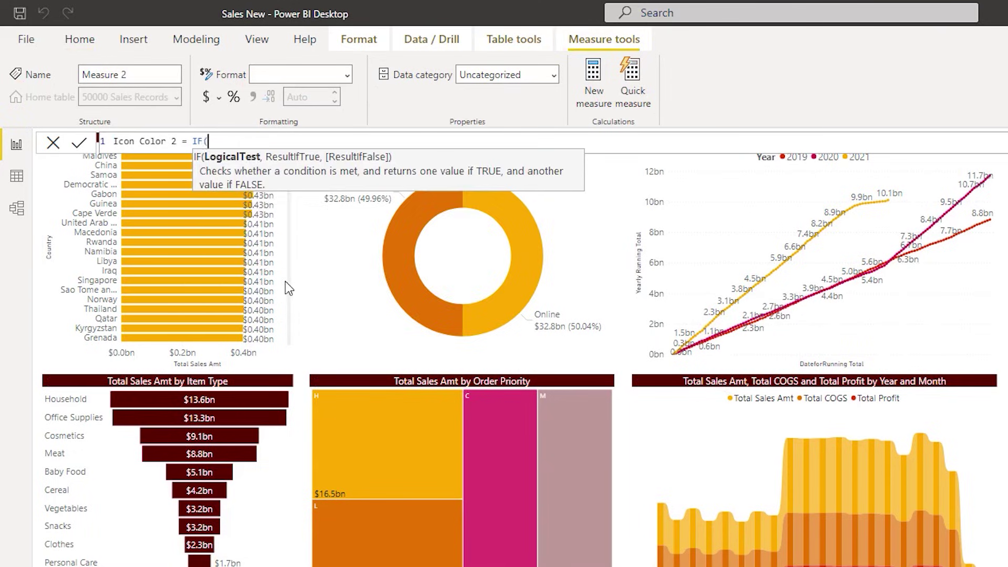
pyautogui.write('sale')
# Define Icon Color 2 = IF('50000 Sales Records'[Sales vs LY]>0,"Green","Red").
pyautogui.press('Down')
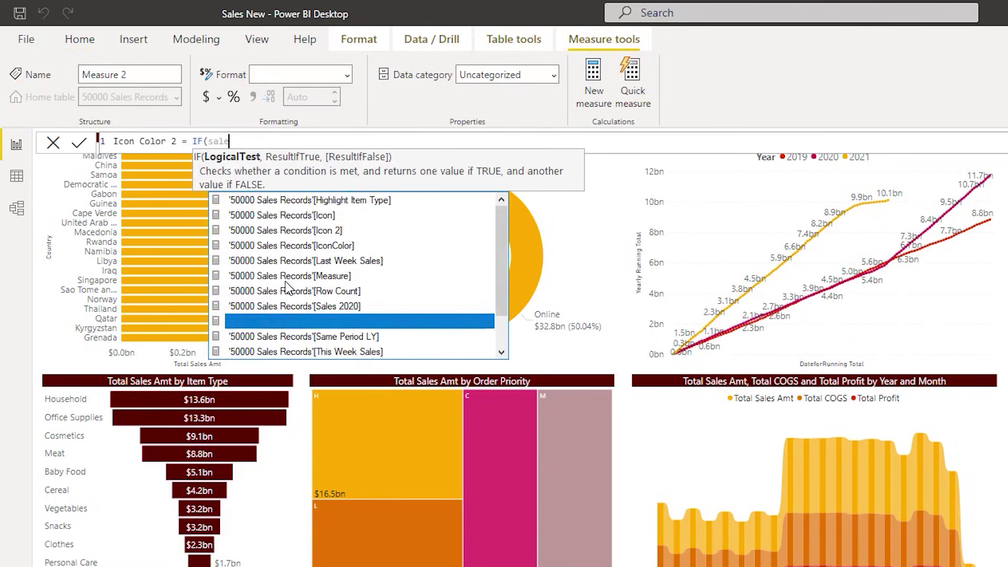
pyautogui.press('Tab')
pyautogui.write('>')
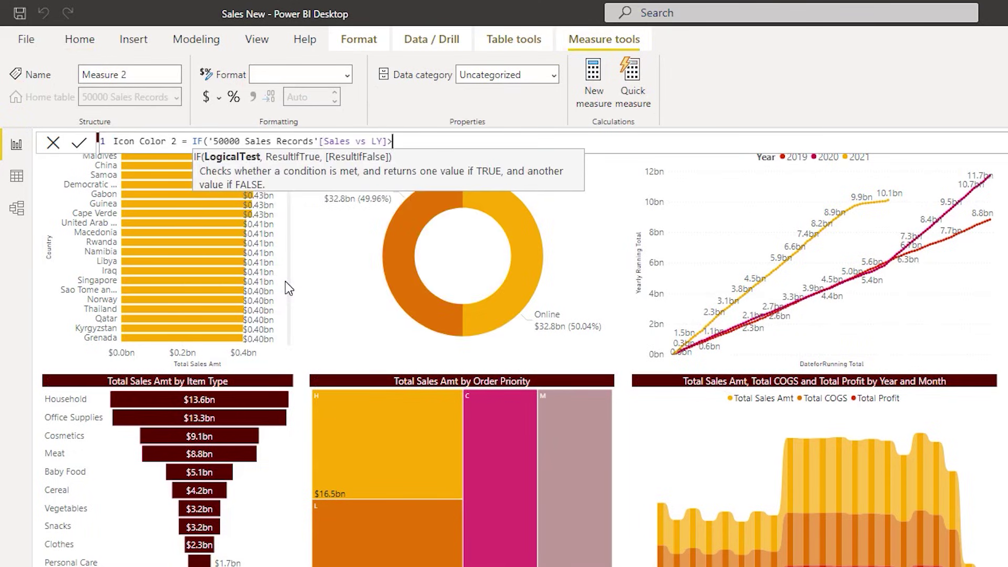
pyautogui.write('0,"Gr')
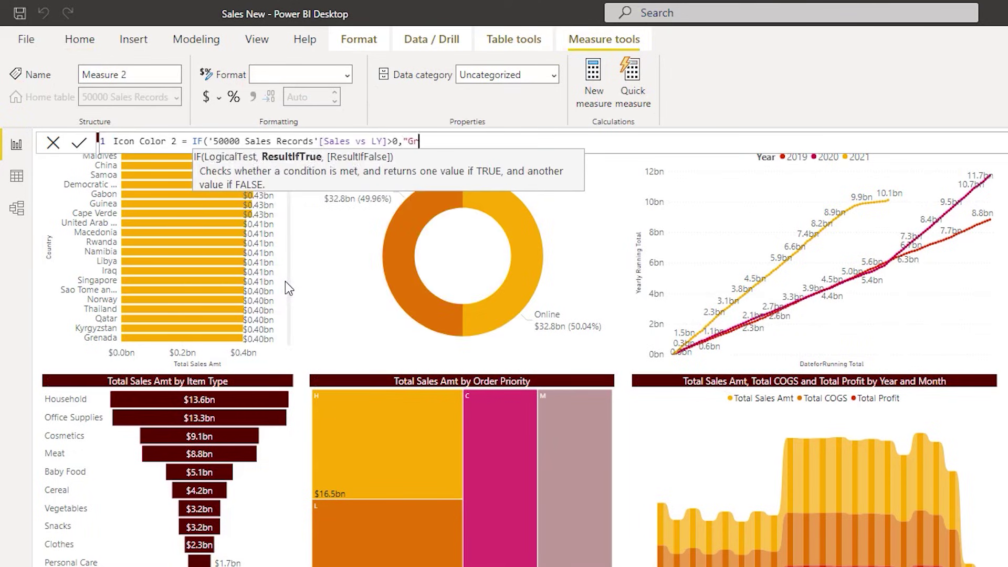
pyautogui.write('een"')
pyautogui.write(',"Red')
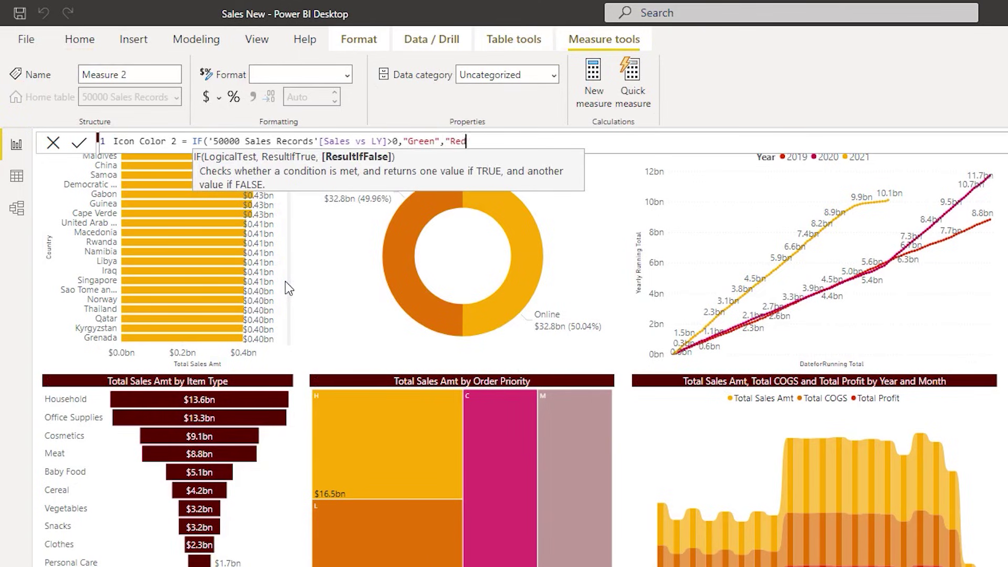
pyautogui.write('")')
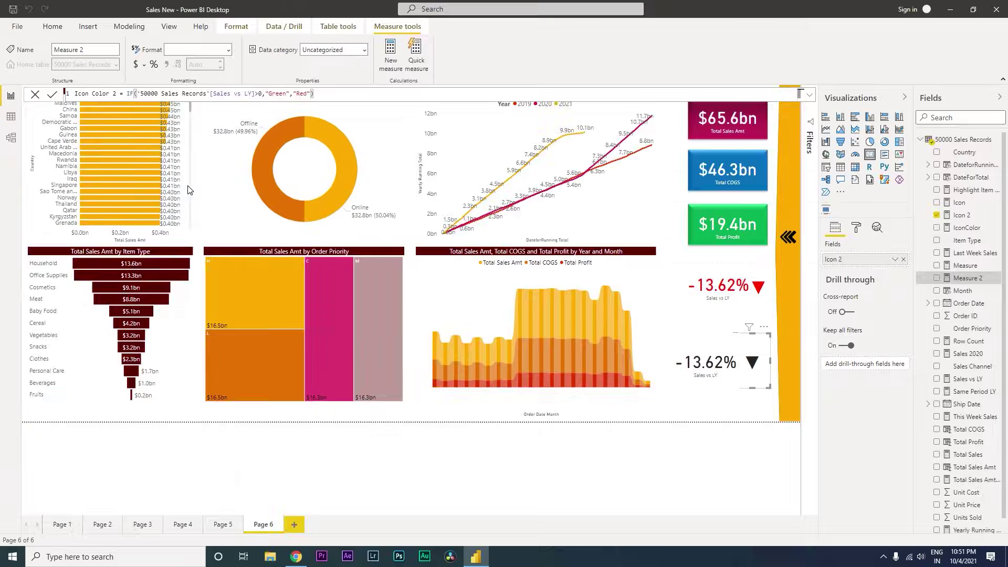
pyautogui.press('Return')
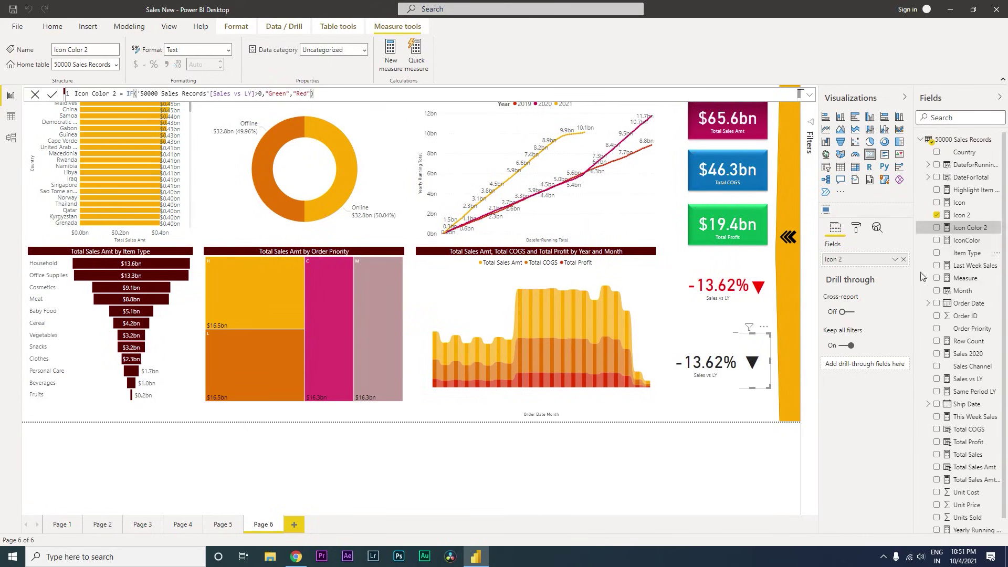
# Colour the arrow card's data label by field value Icon Color 2, turning it red.
pyautogui.click(857, 229)
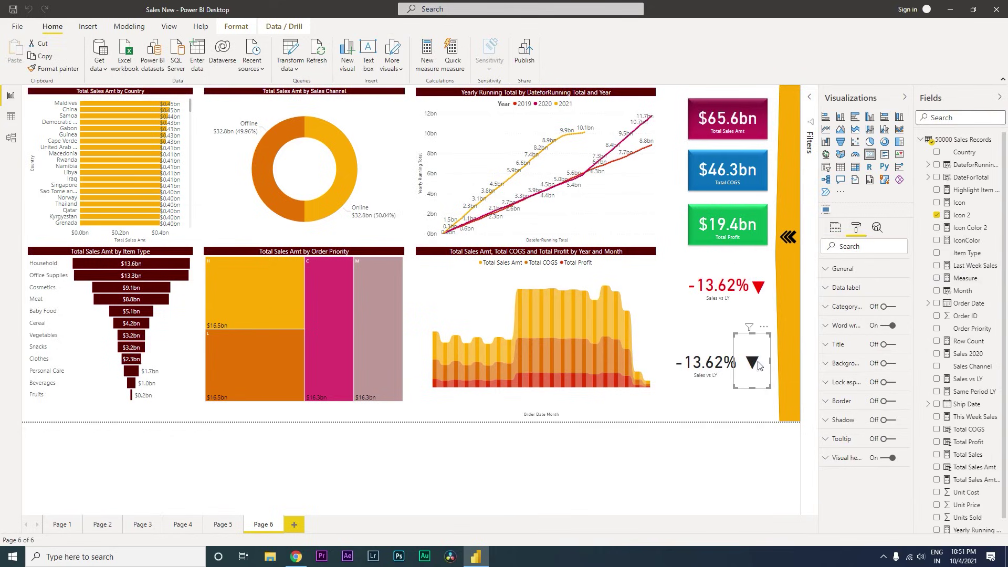
pyautogui.click(833, 309)
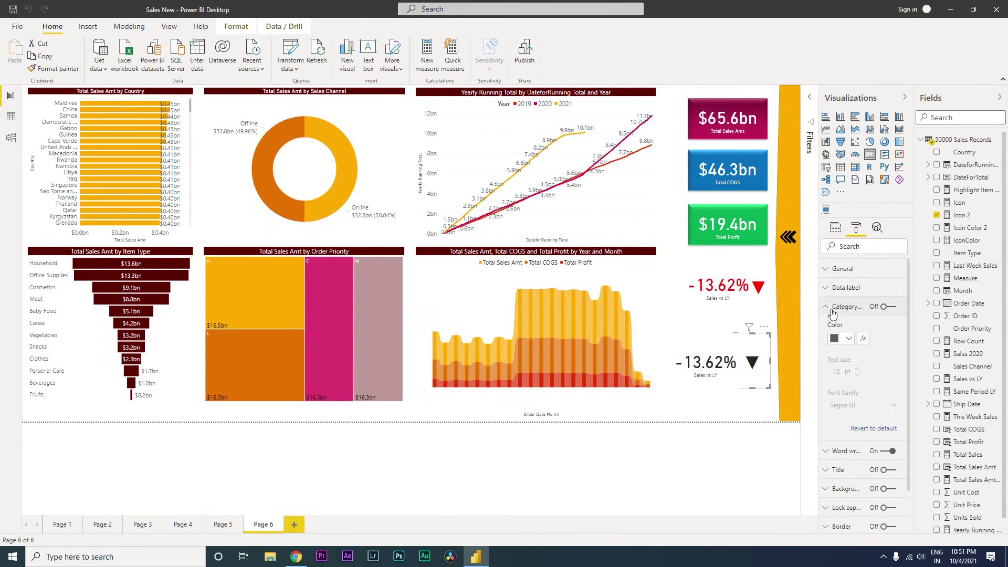
pyautogui.click(846, 287)
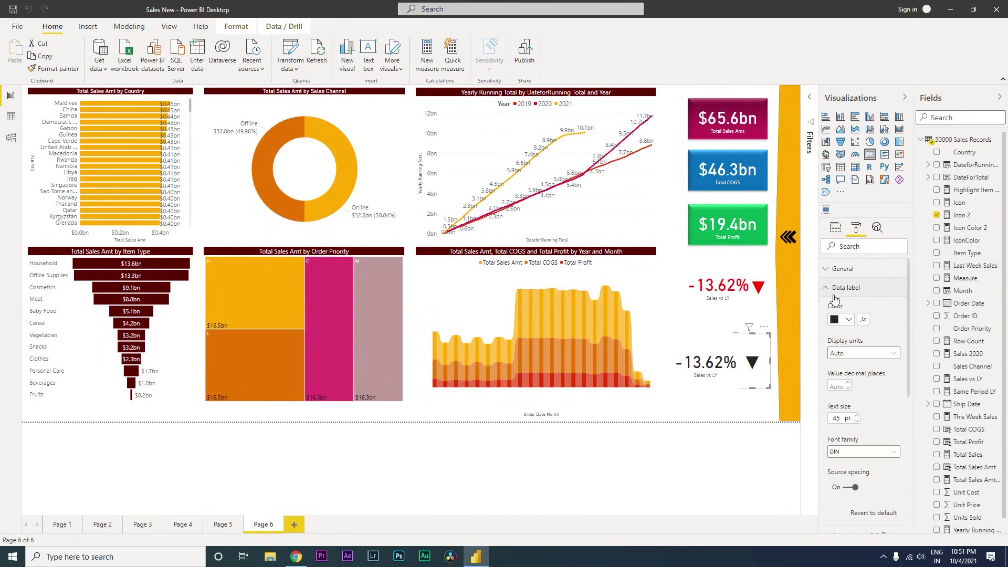
pyautogui.click(863, 320)
pyautogui.click(413, 169)
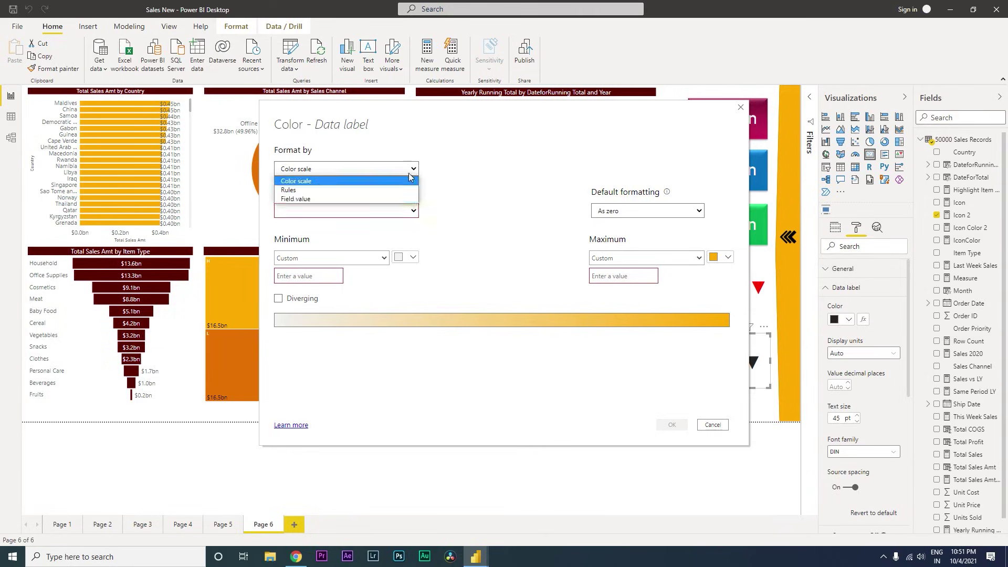
pyautogui.click(314, 202)
pyautogui.click(335, 210)
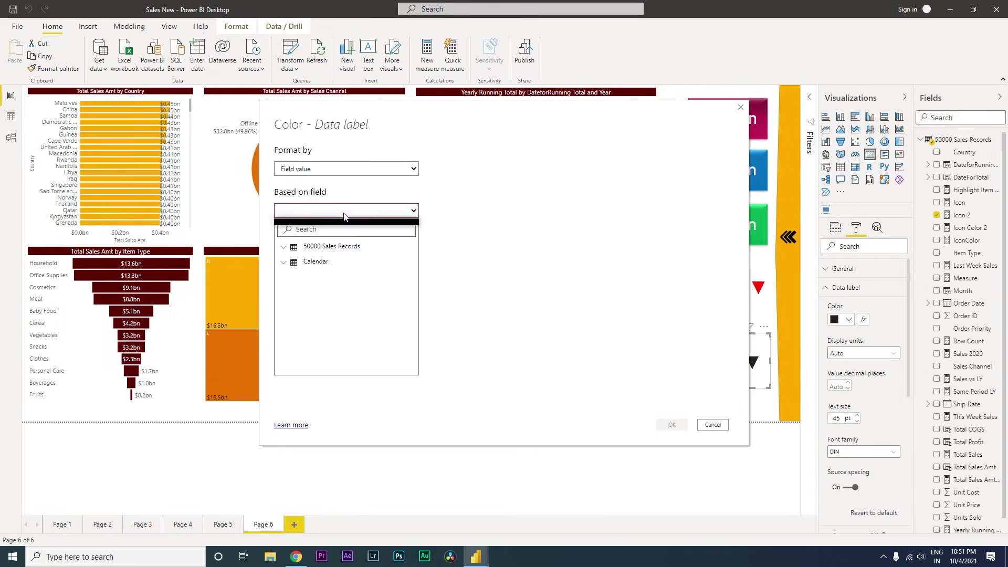
pyautogui.write('icon c')
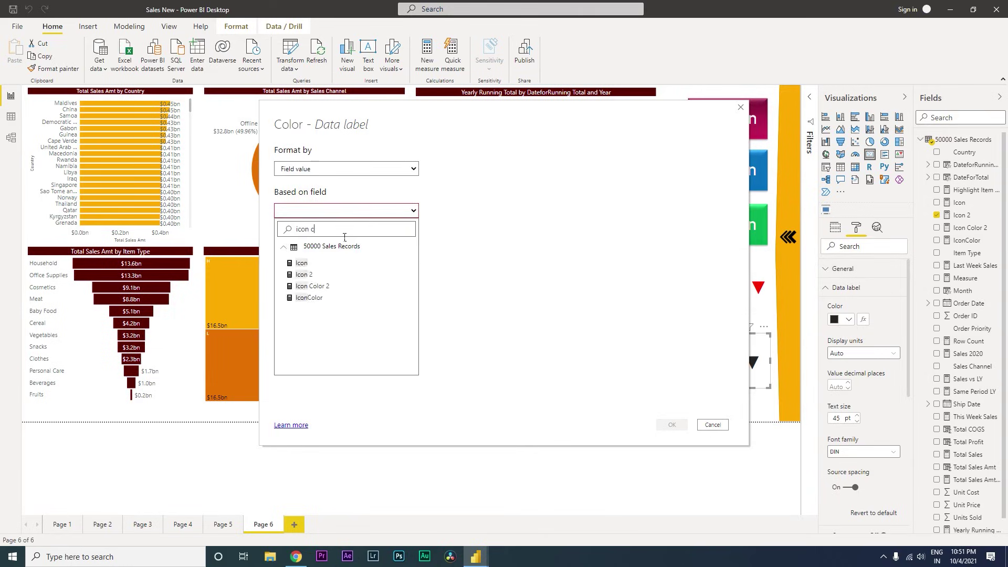
pyautogui.write('o')
pyautogui.click(330, 264)
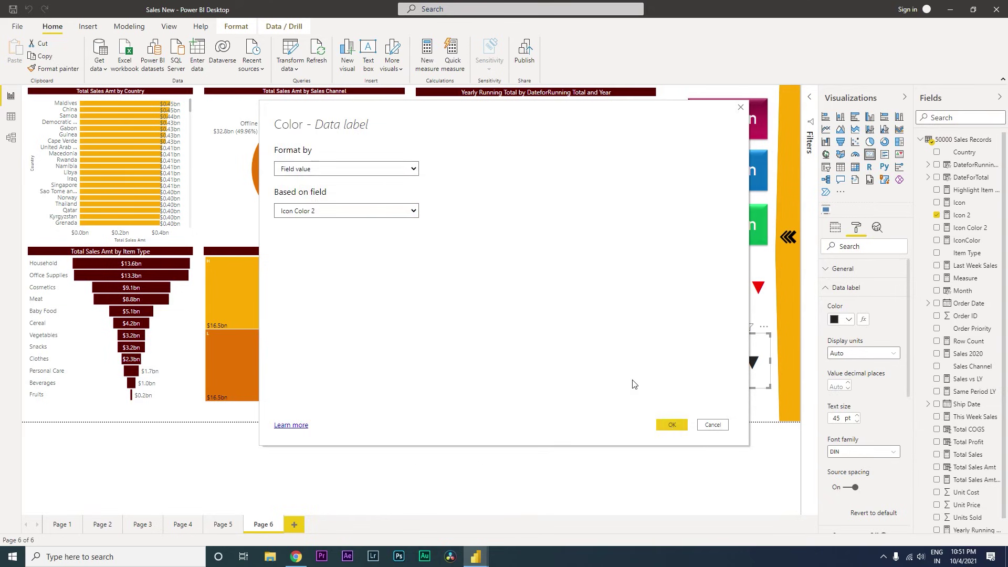
pyautogui.click(672, 424)
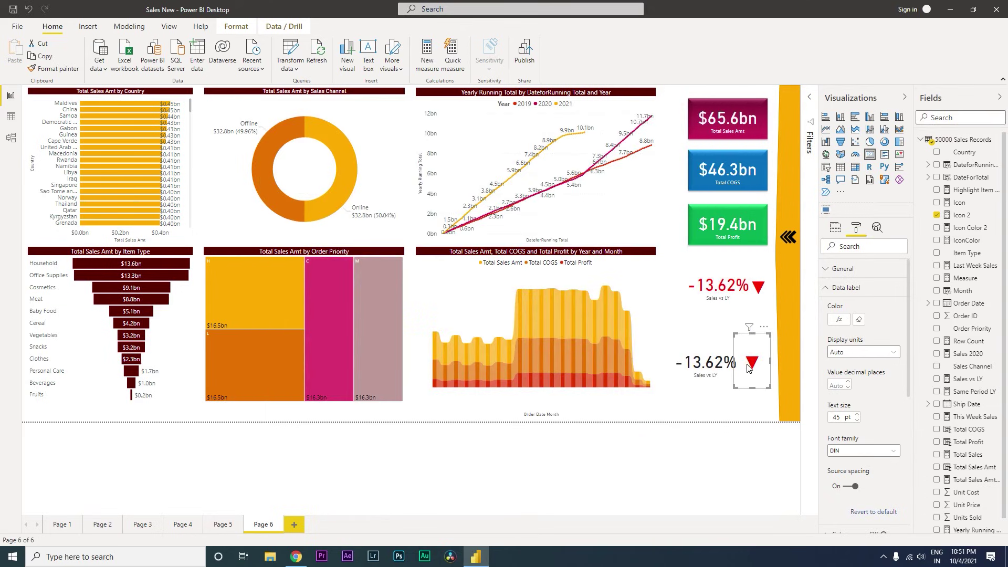
# Colour the -13.62% card's data label by field value Icon Color 2, then reopen Sales vs LY.
pyautogui.click(710, 370)
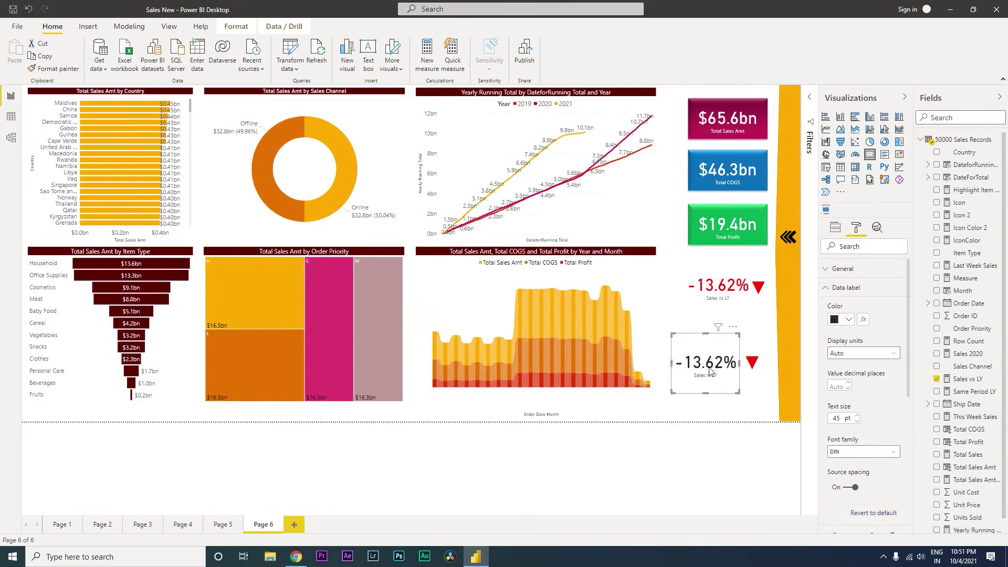
pyautogui.moveTo(710, 370); pyautogui.dragTo(717, 368)
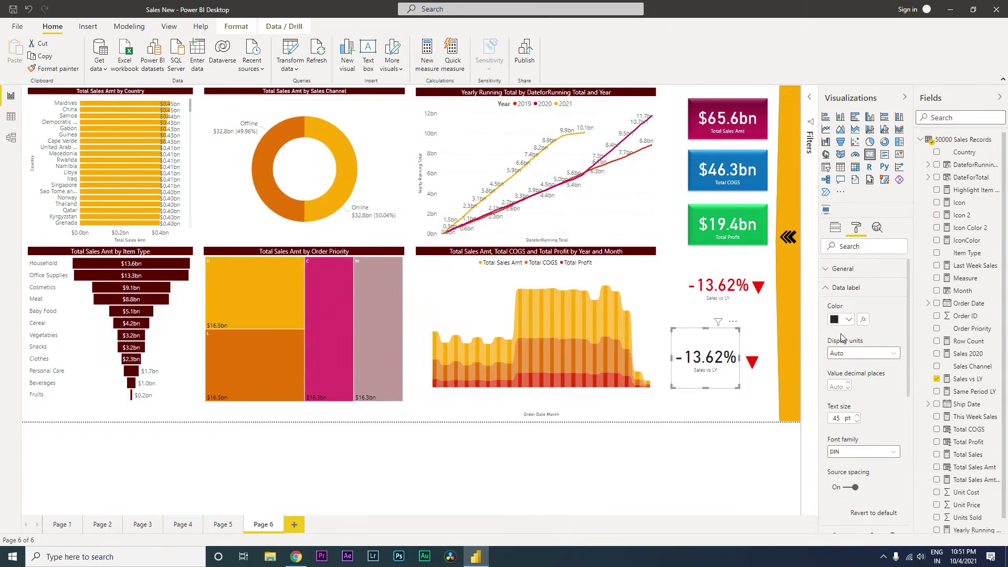
pyautogui.click(863, 319)
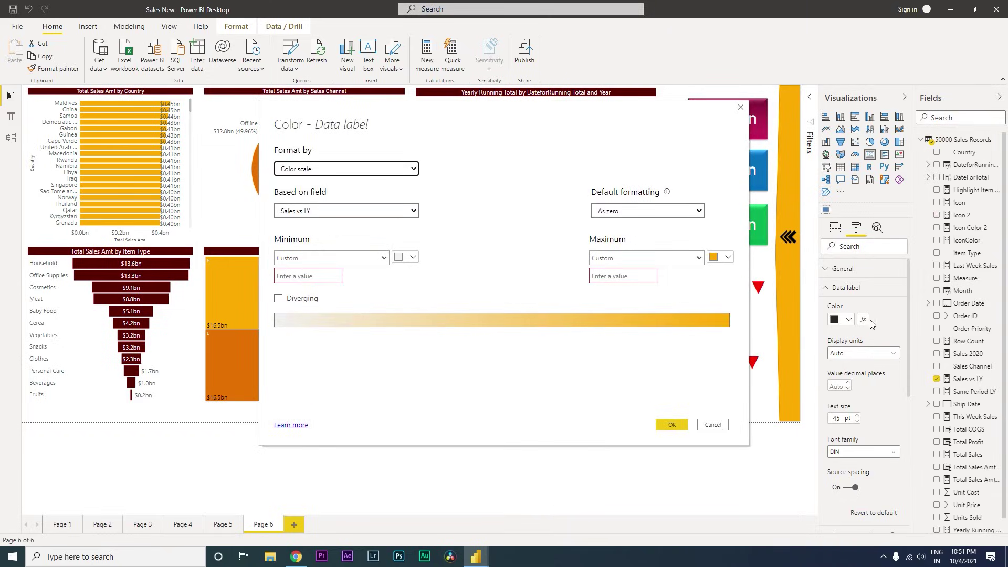
pyautogui.click(367, 175)
pyautogui.click(311, 200)
pyautogui.write('icon colo')
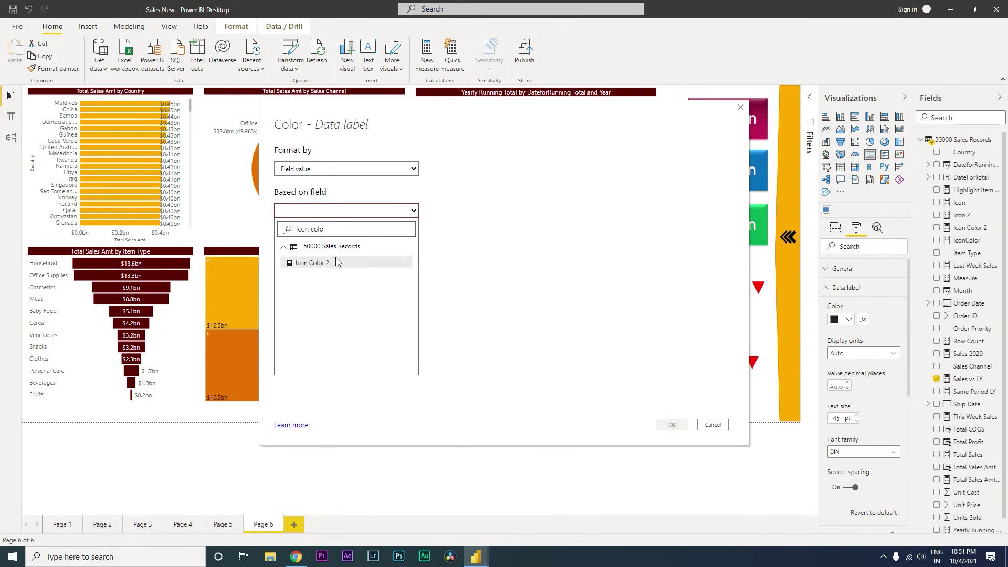
pyautogui.click(338, 261)
pyautogui.click(674, 426)
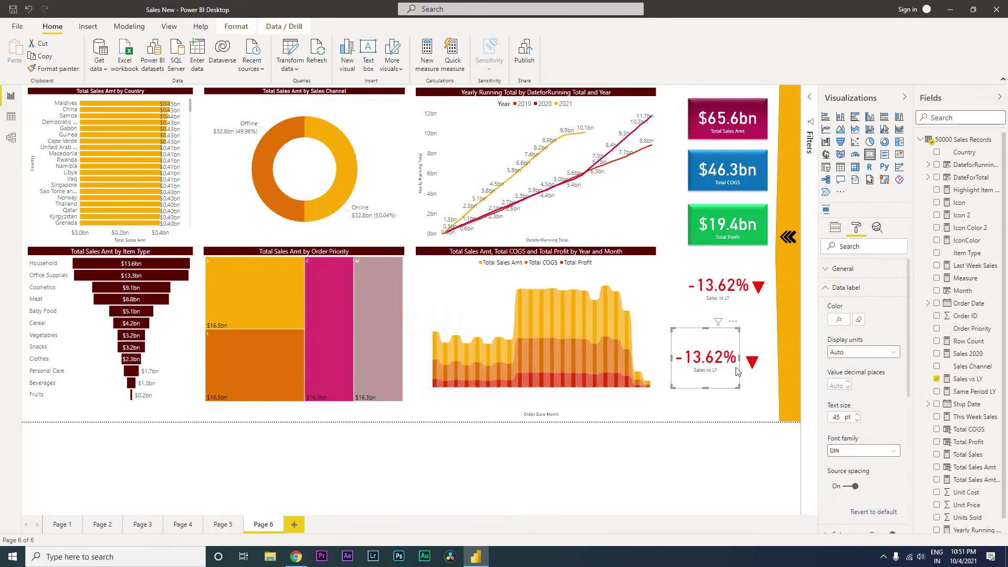
pyautogui.click(975, 379)
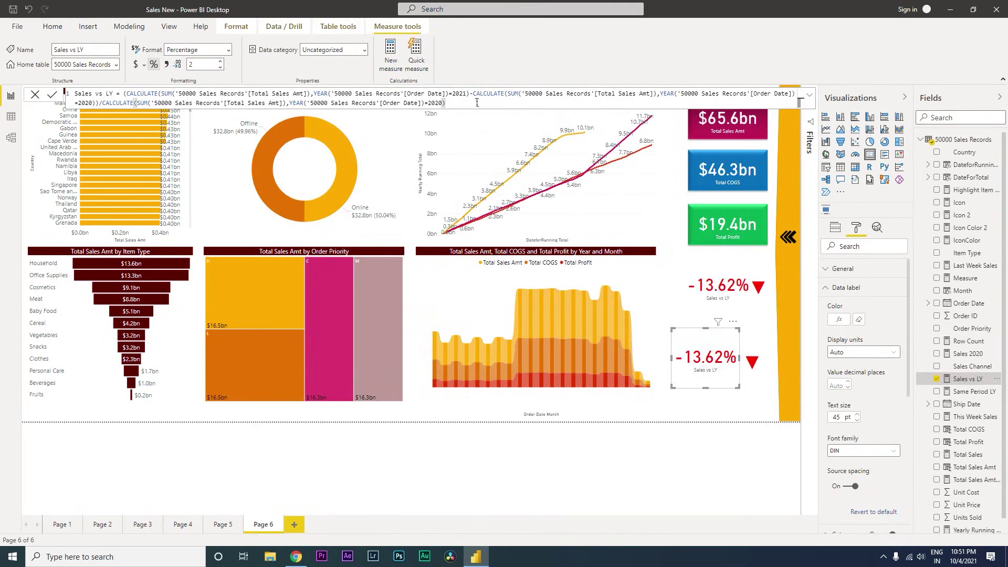
# Change the Sales vs LY years from 2021/2020 to 2020/2019, showing green 32.66%.
pyautogui.doubleClick(460, 93)
pyautogui.write('2020')
pyautogui.press('BackSpace')
pyautogui.press('BackSpace')
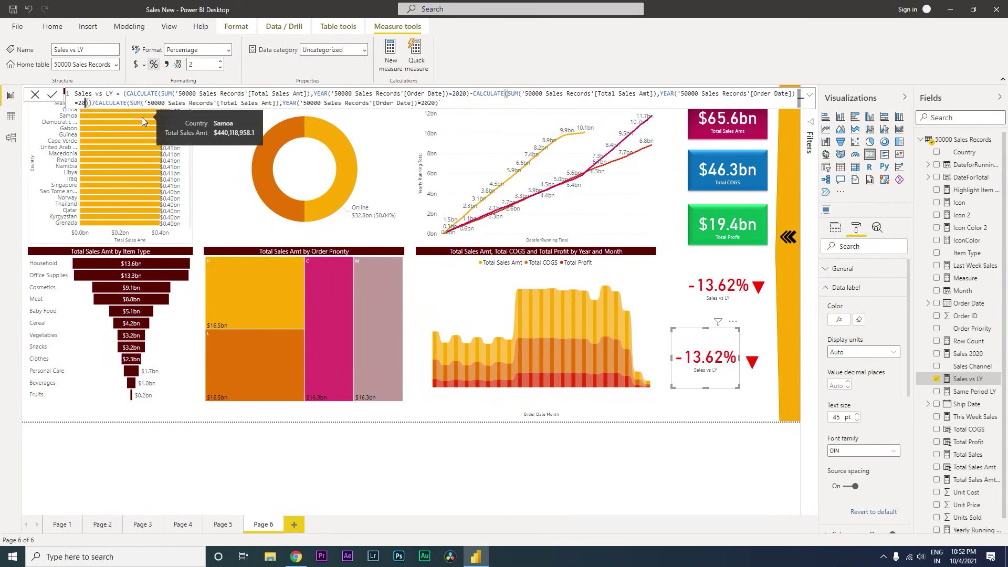
pyautogui.write('19')
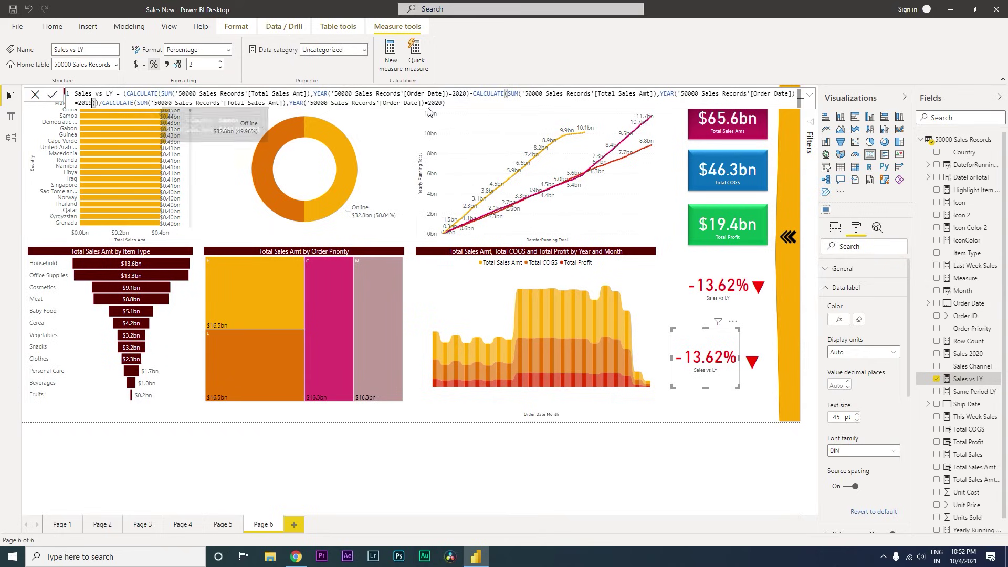
pyautogui.press('BackSpace')
pyautogui.press('BackSpace')
pyautogui.write('19')
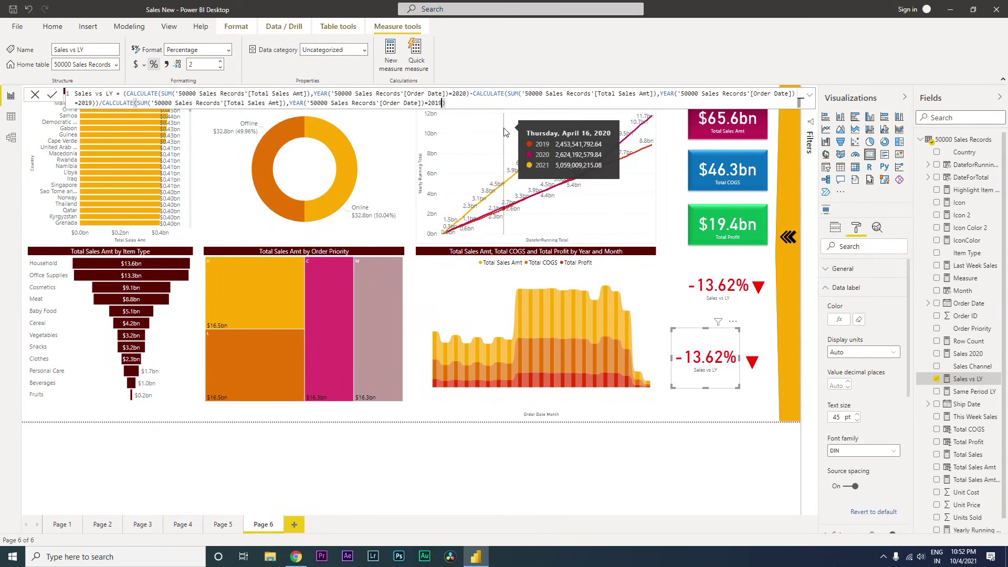
pyautogui.press('Return')
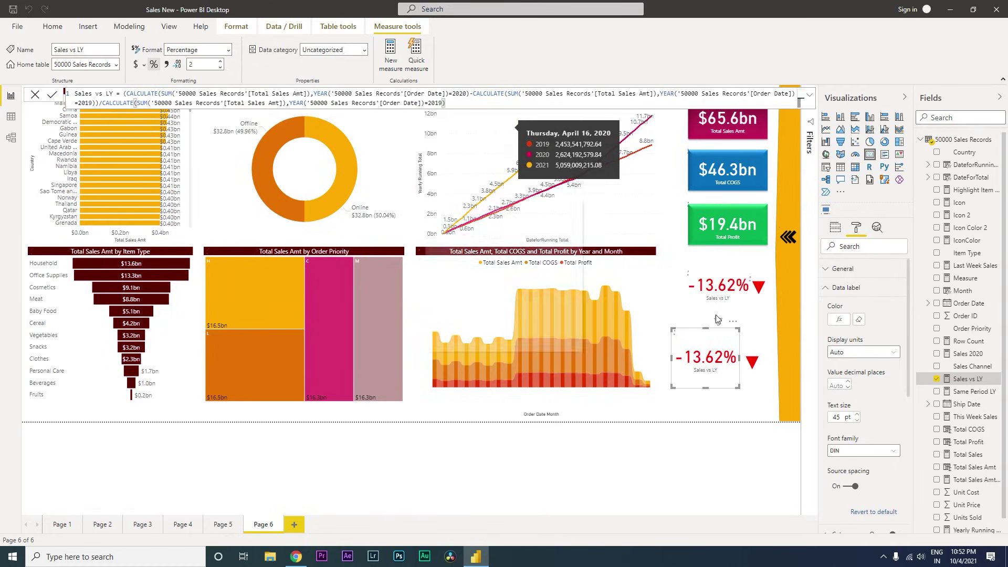
# Nudge the lower green triangle icon a few pixels up-left beside its 32.66% card.
pyautogui.click(721, 398)
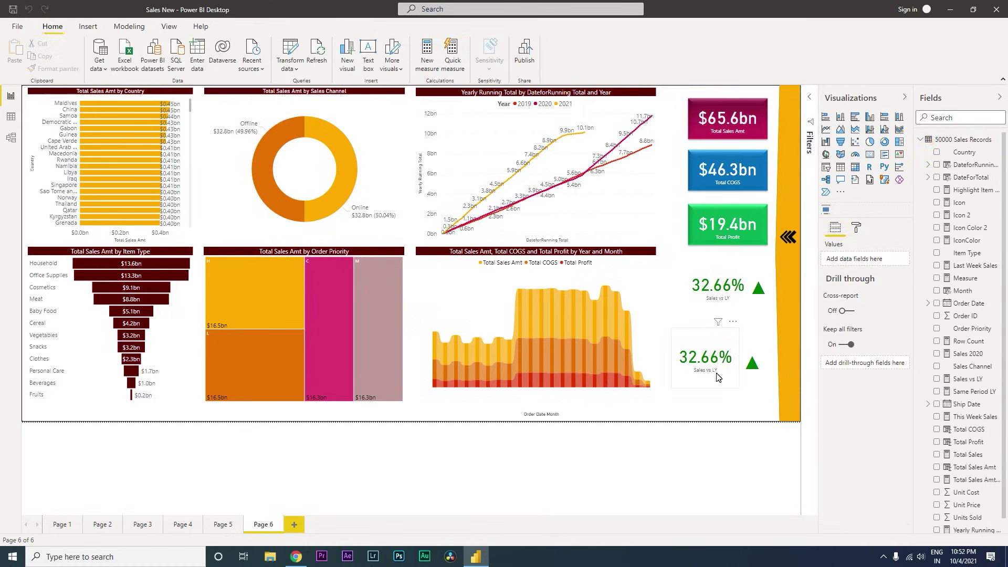
pyautogui.moveTo(757, 370); pyautogui.dragTo(753, 366)
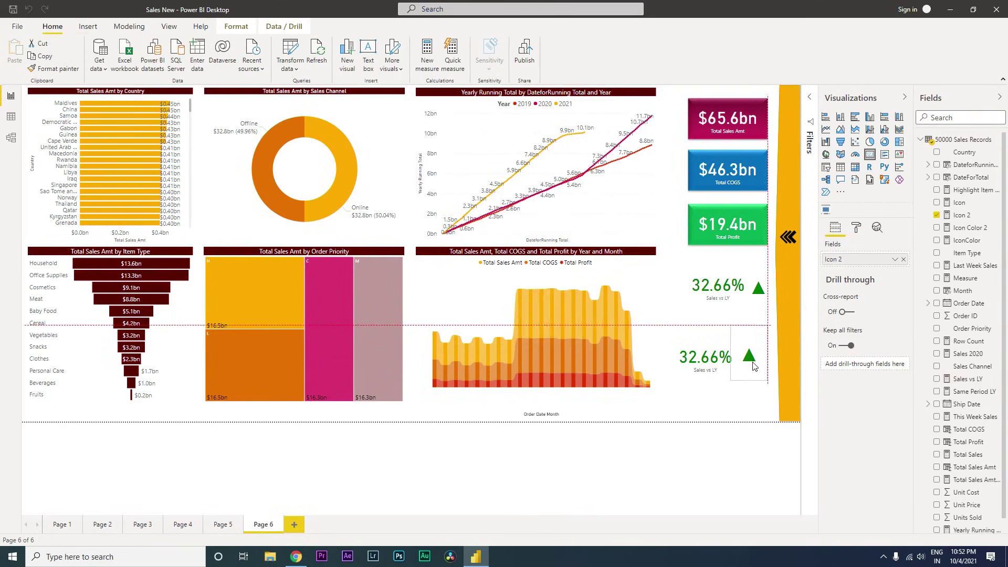
pyautogui.click(719, 376)
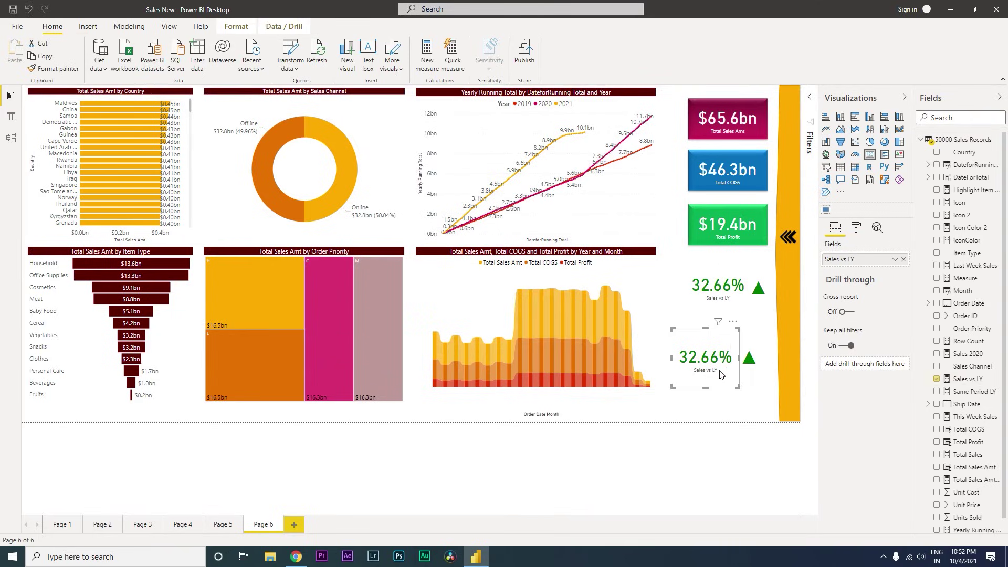
pyautogui.click(734, 396)
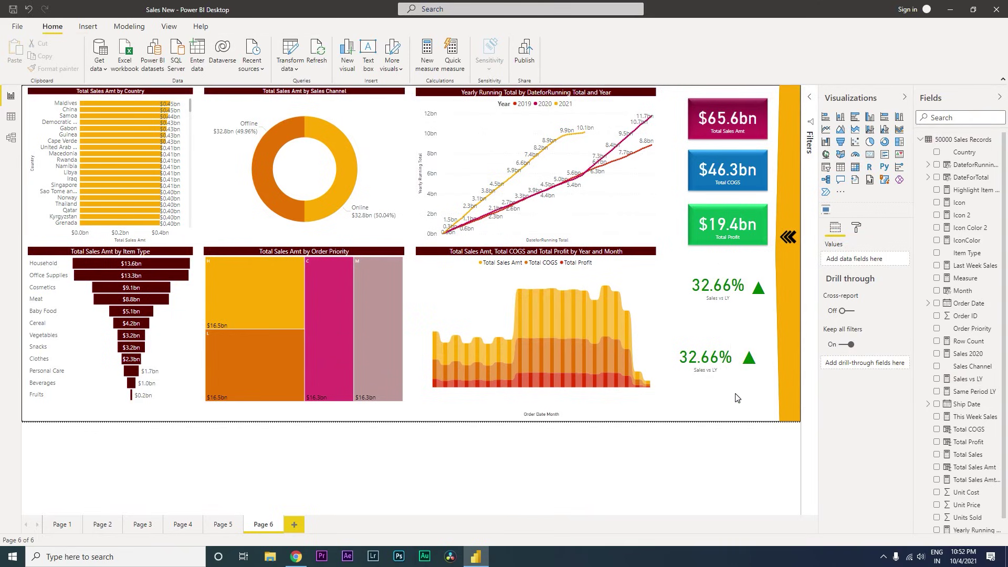